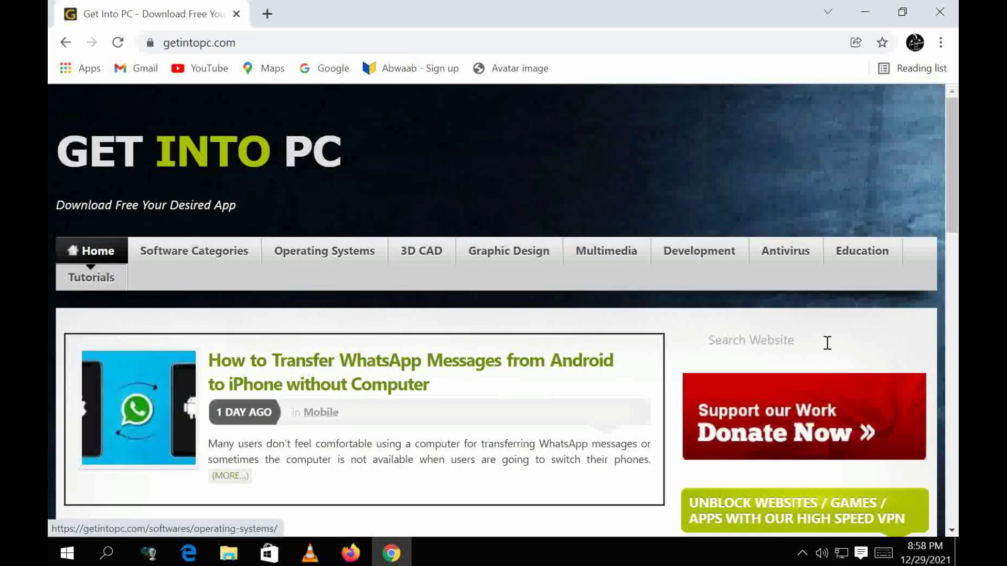
Search the website for IDM and open the "IDM Internet Download Manager Free Download" result.
click(828, 343)
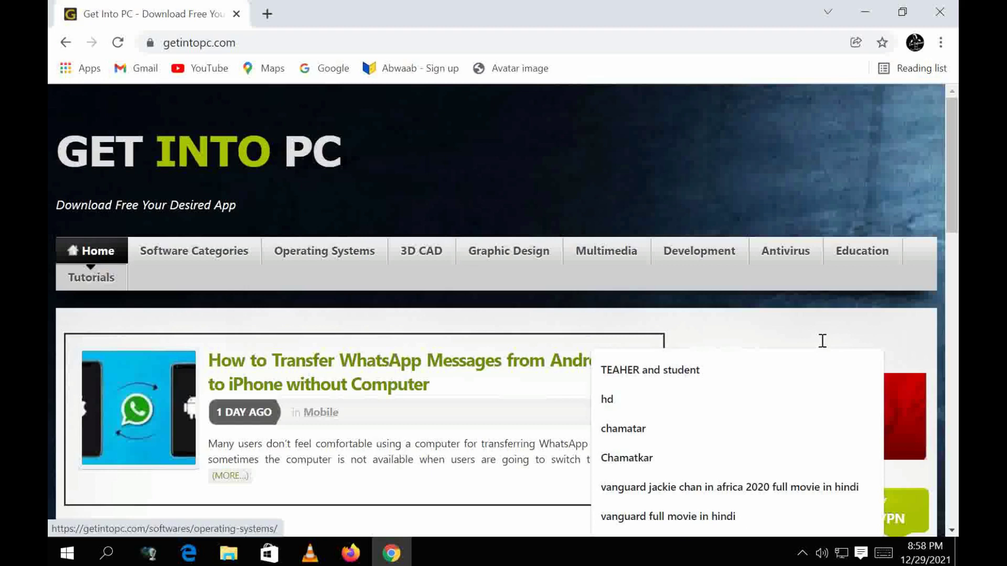
click(823, 341)
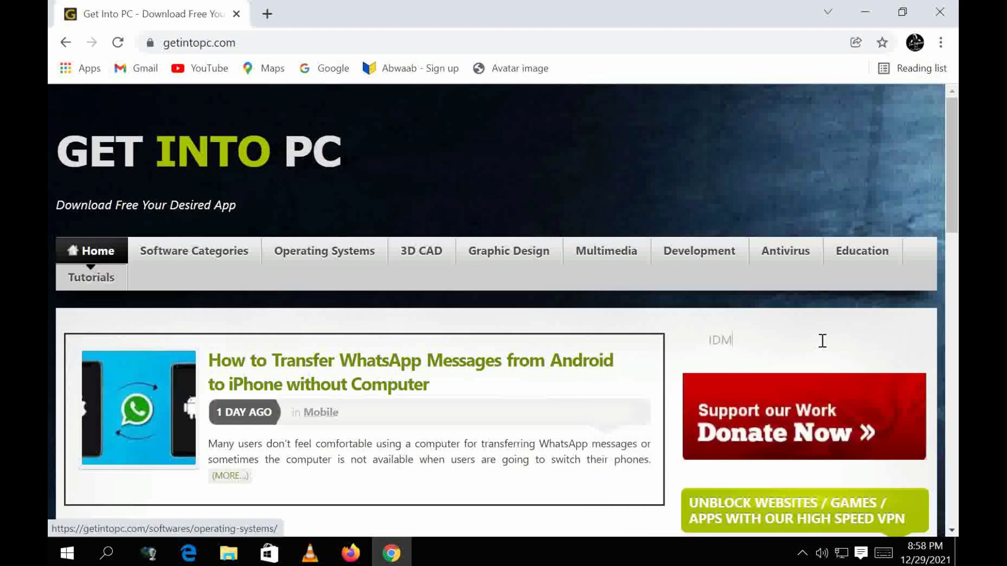
key(Return)
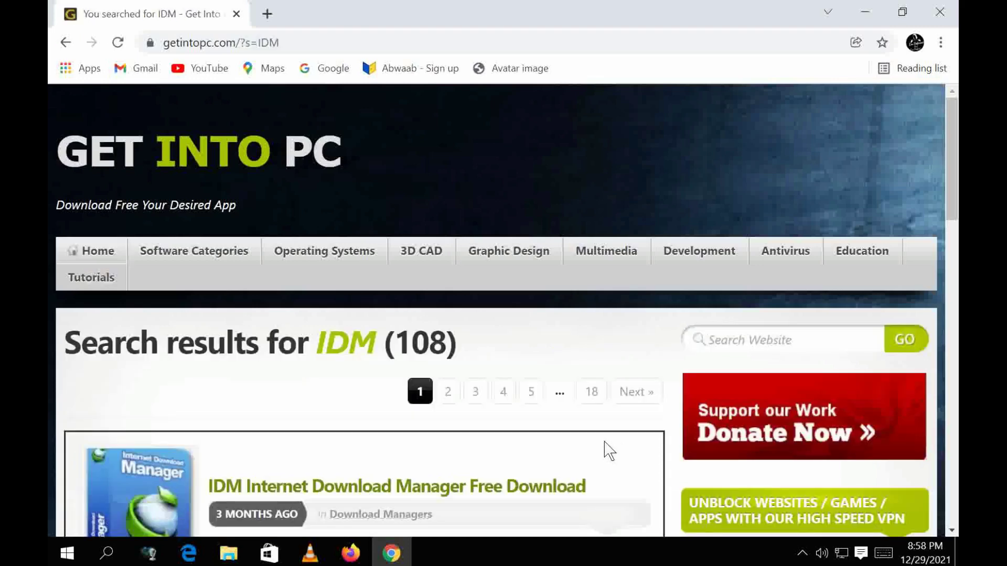
scroll(609, 451, down, 1)
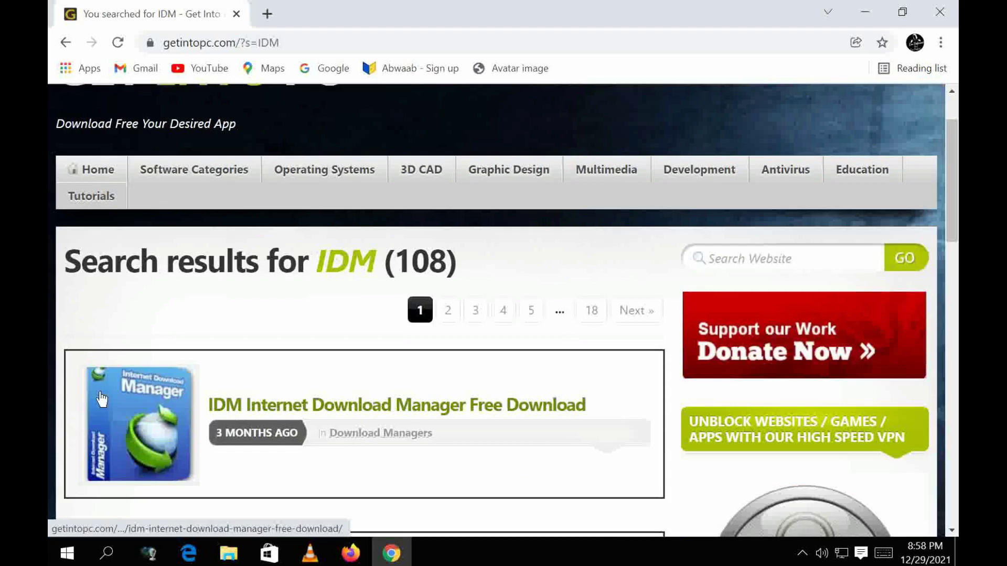
click(140, 420)
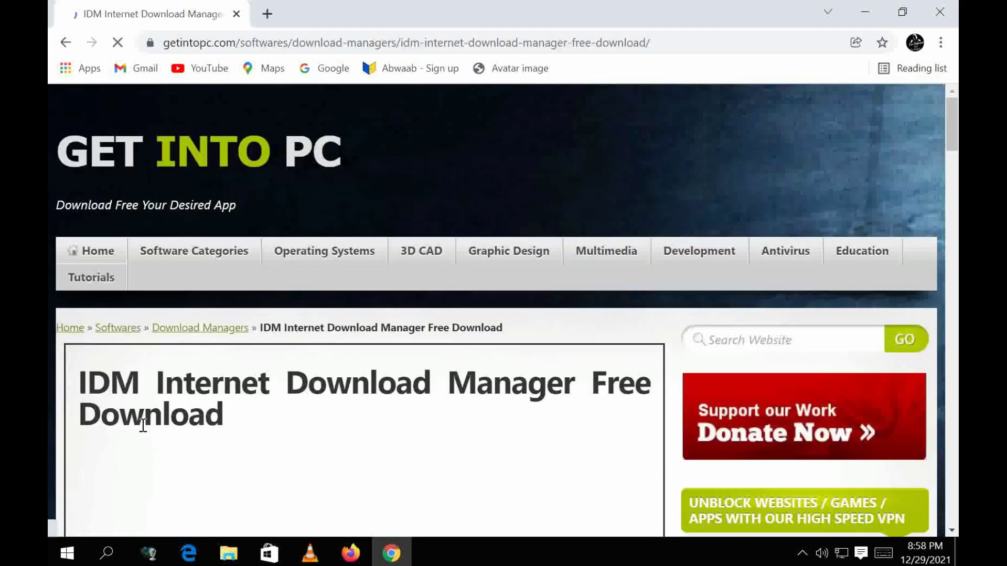
Examine the IDM page's overview, setup details and system requirements down to the full setup download link, then minimize the browser.
scroll(151, 383, down, 10)
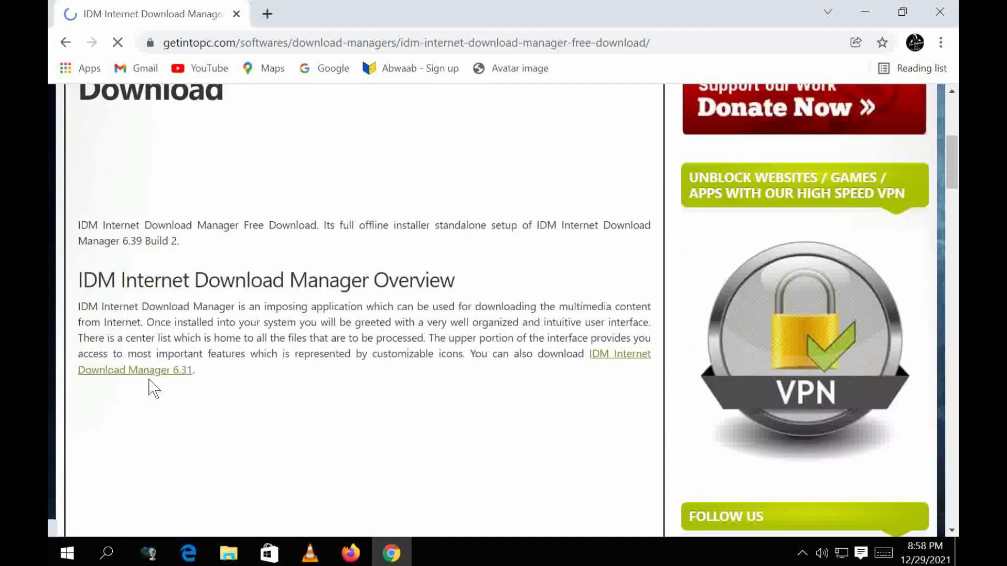
scroll(151, 388, down, 7)
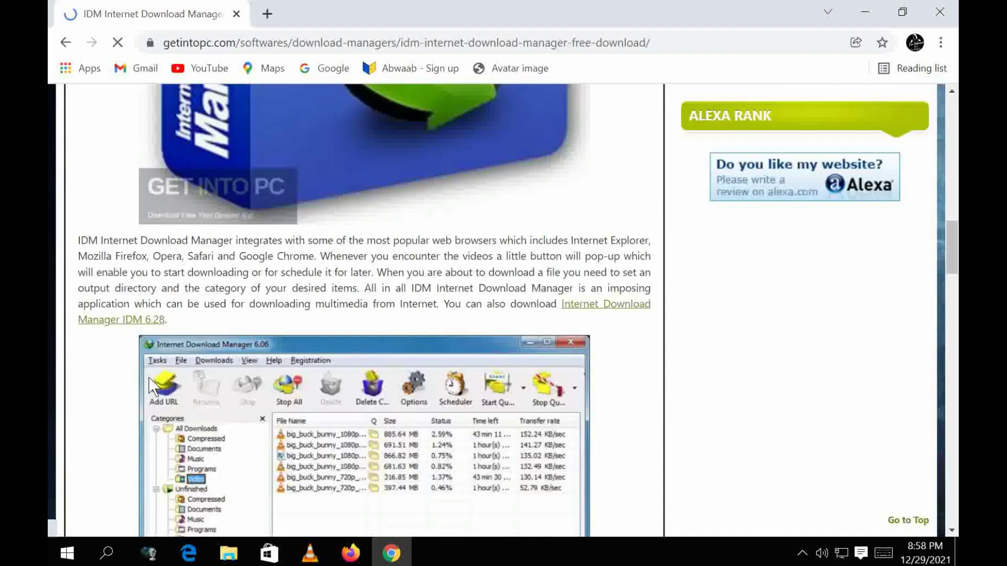
scroll(151, 388, down, 5)
scroll(158, 387, down, 12)
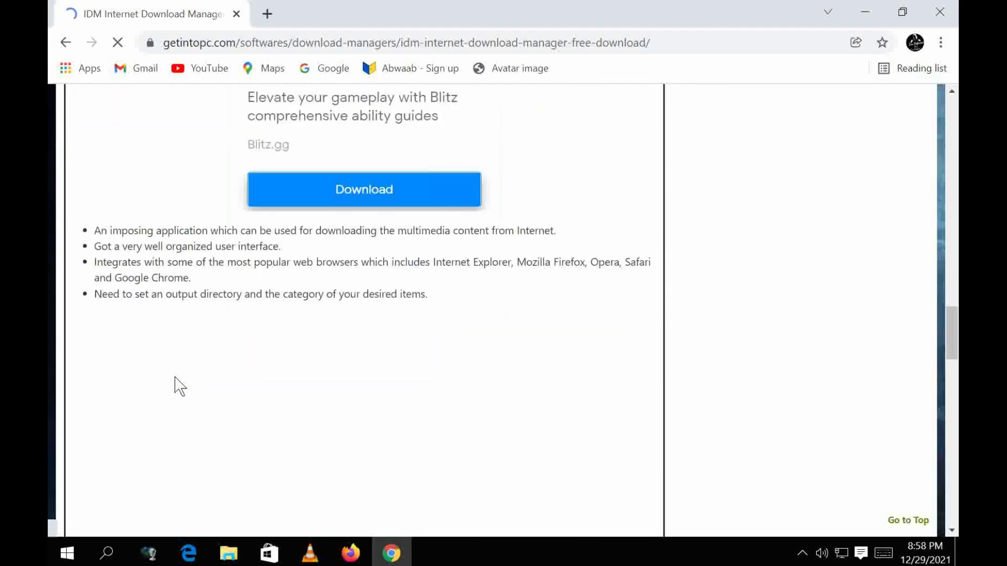
scroll(290, 386, down, 2)
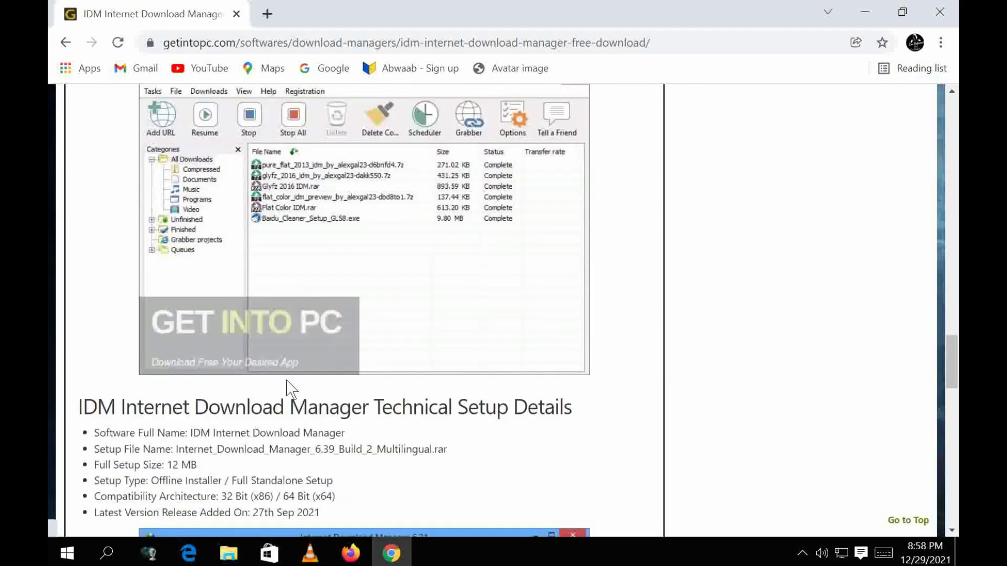
scroll(287, 388, down, 2)
scroll(286, 383, down, 10)
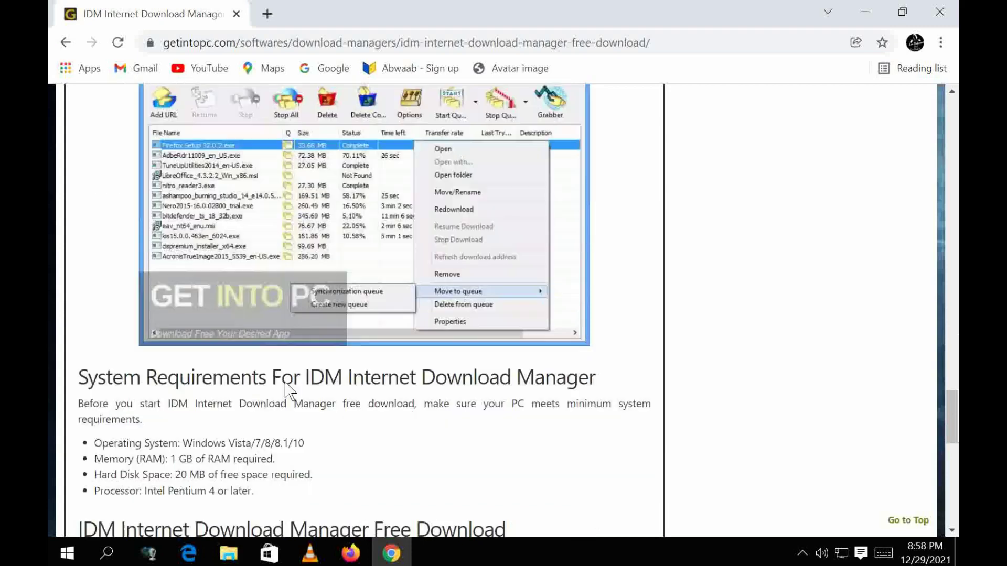
scroll(284, 383, down, 3)
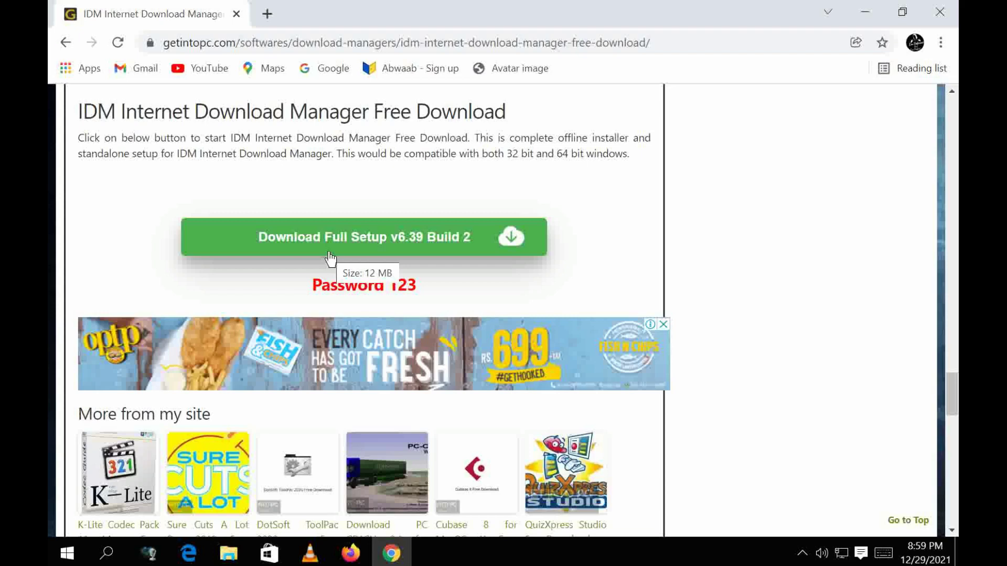
click(872, 11)
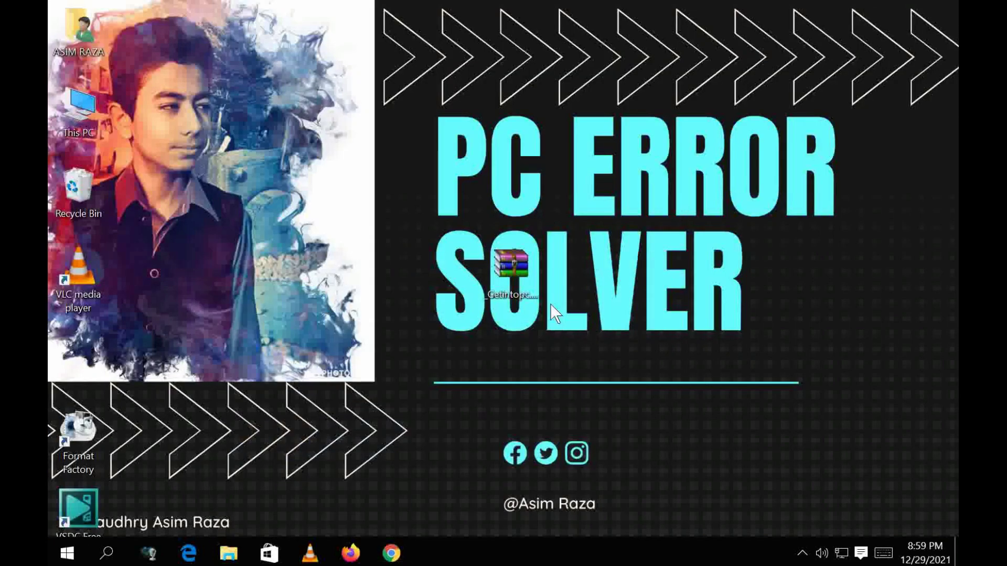
Disable the Ethernet adapter through the network adapter options and close the network windows.
click(842, 554)
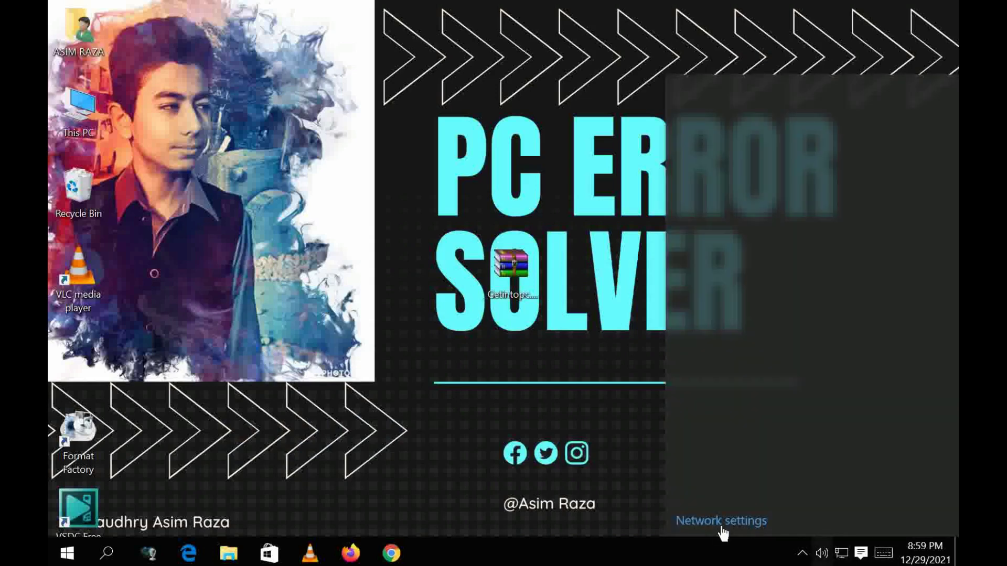
click(721, 524)
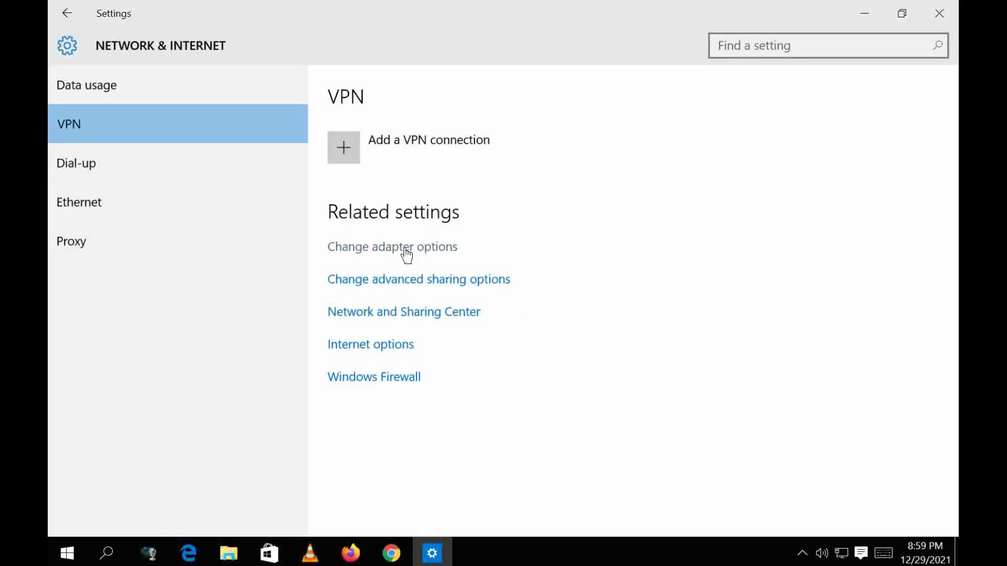
click(405, 251)
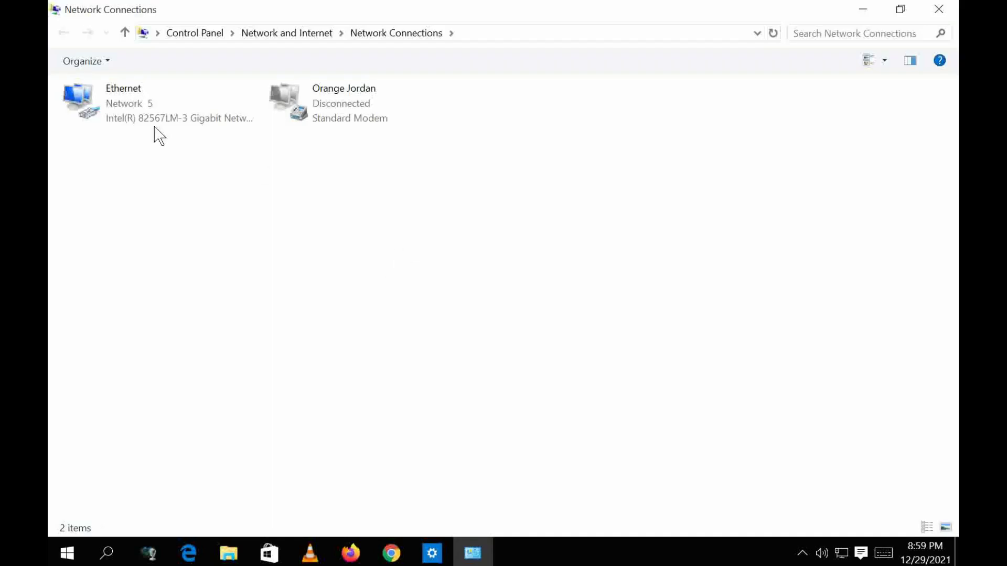
right_click(140, 100)
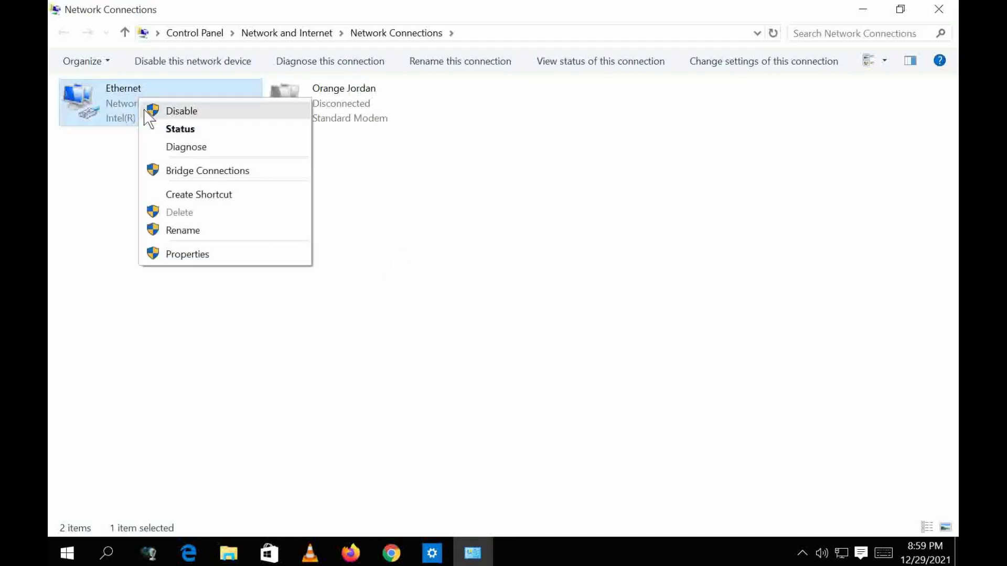
click(182, 111)
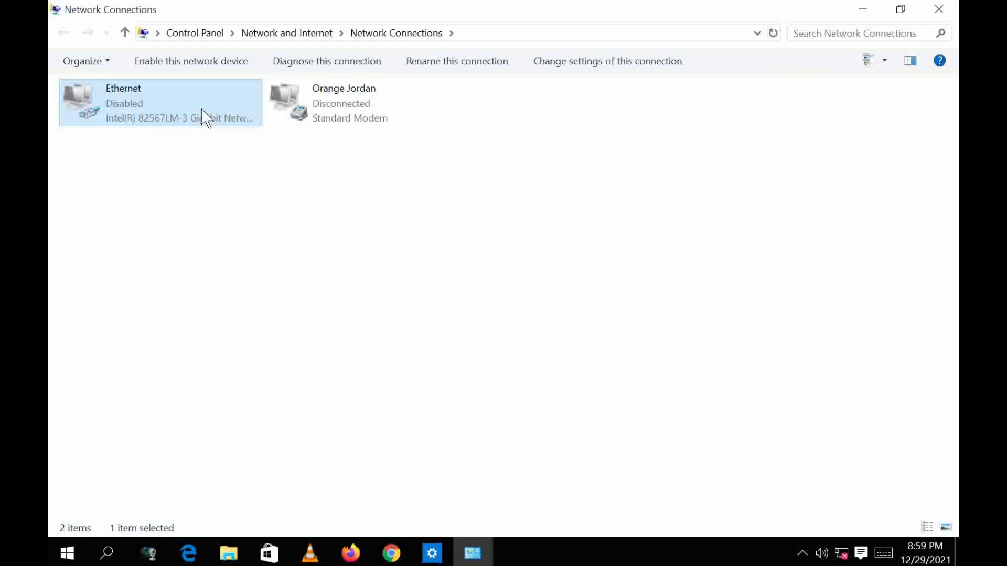
click(943, 8)
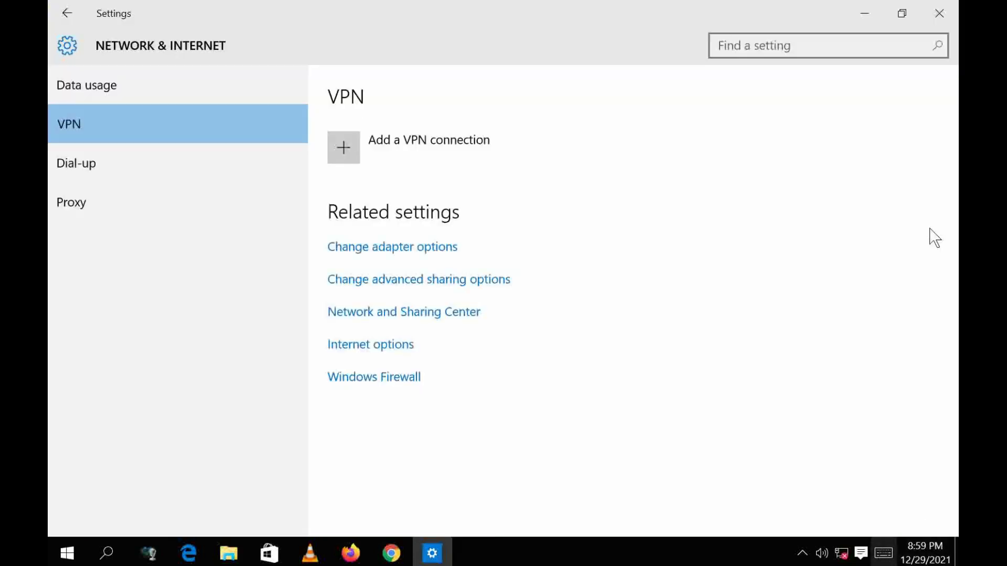
click(955, 7)
Disable Smadav antivirus protection until restart and dismiss its notification.
click(802, 553)
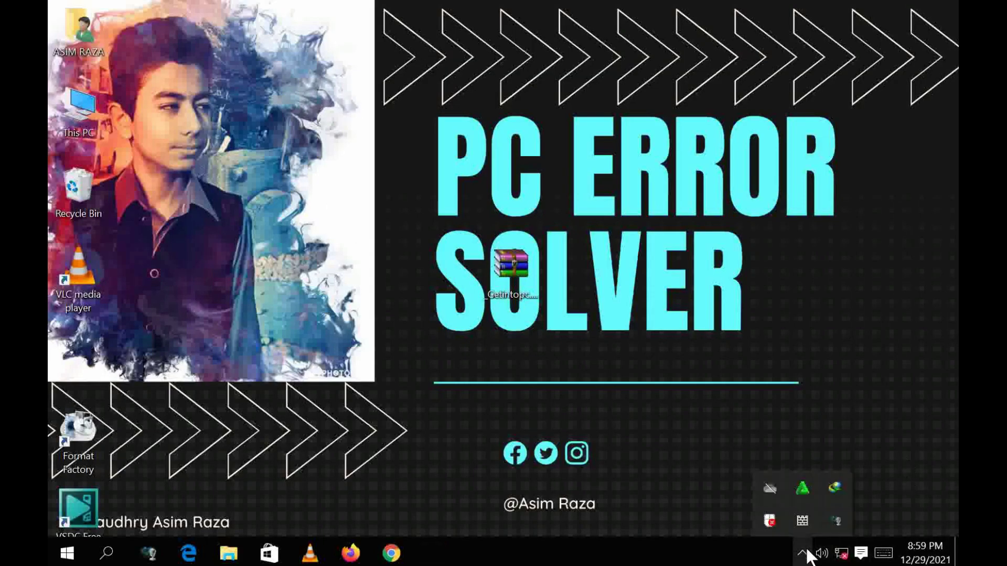
right_click(805, 487)
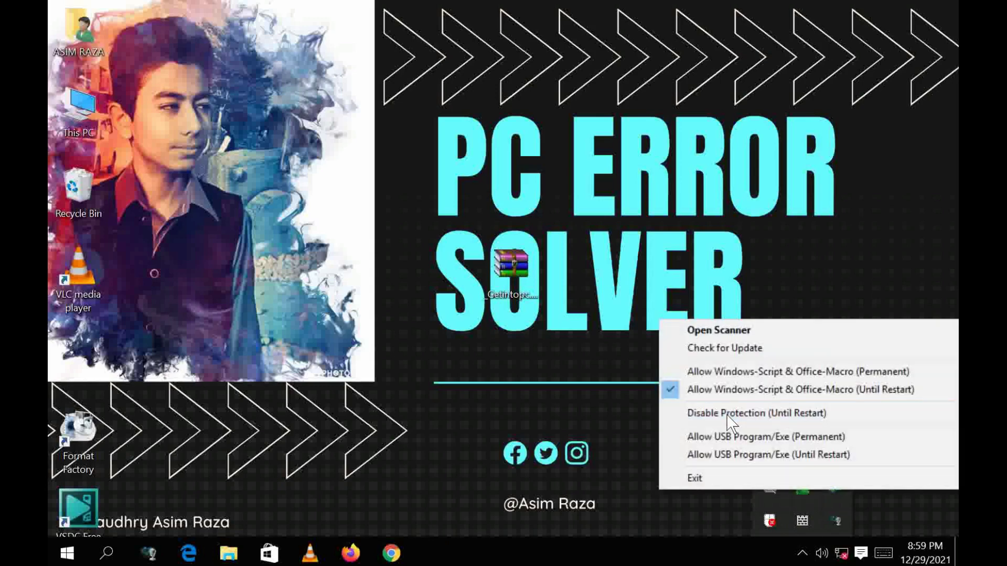
click(727, 415)
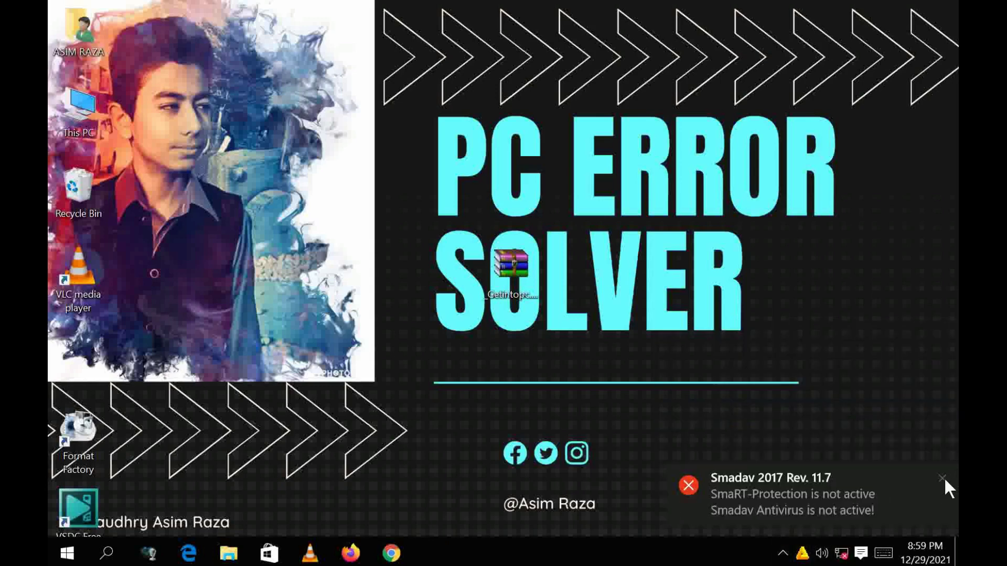
click(904, 487)
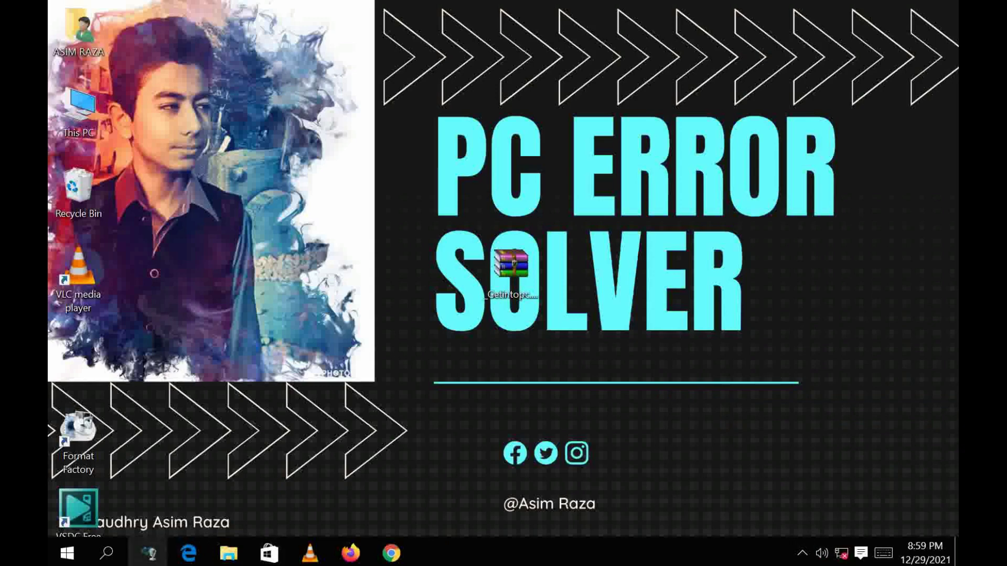
Search Windows for "defe", open Windows Defender, turn off real-time protection in its settings, and close both windows.
click(107, 553)
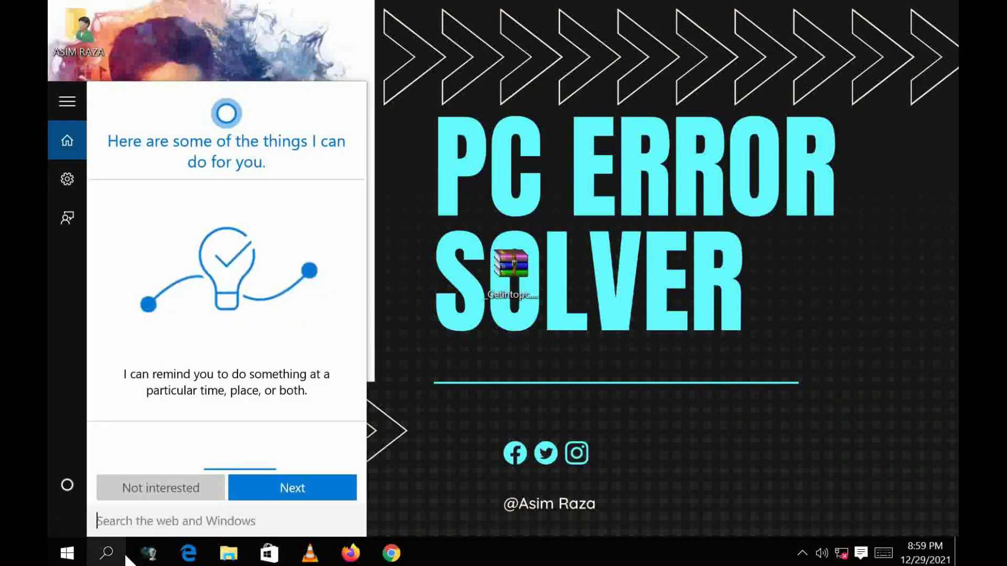
text(defe)
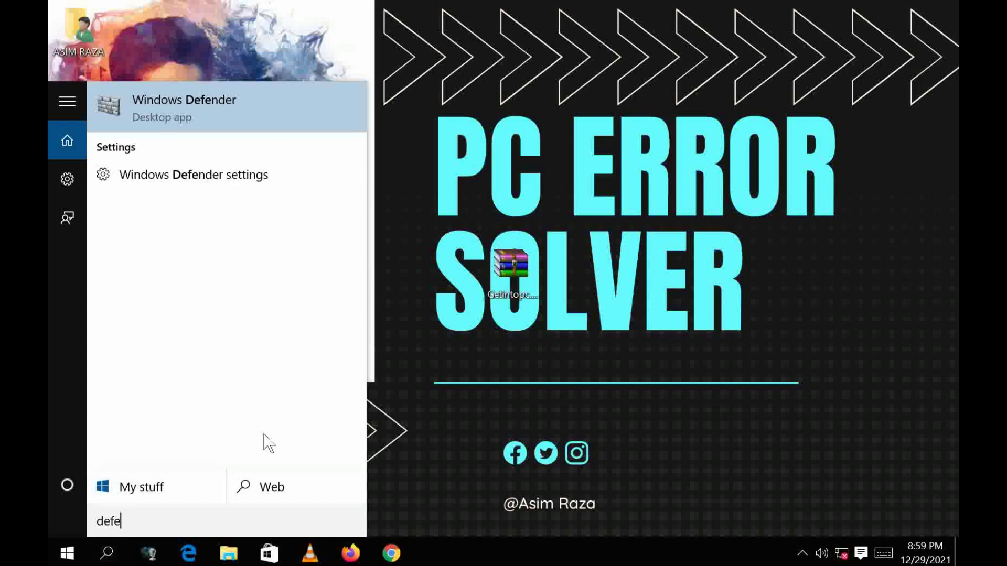
click(211, 112)
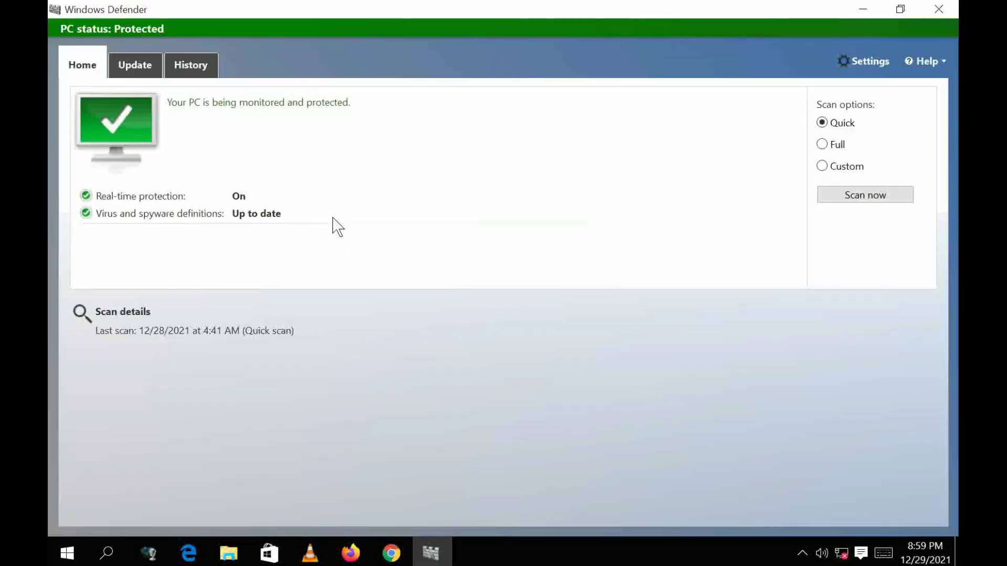
click(870, 62)
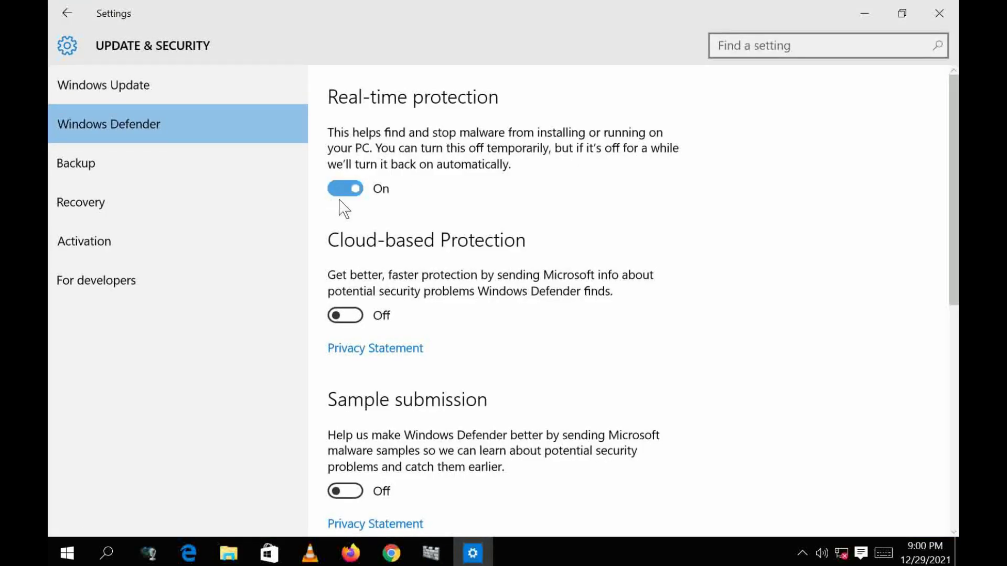
click(342, 194)
scroll(464, 278, down, 8)
scroll(483, 452, up, 8)
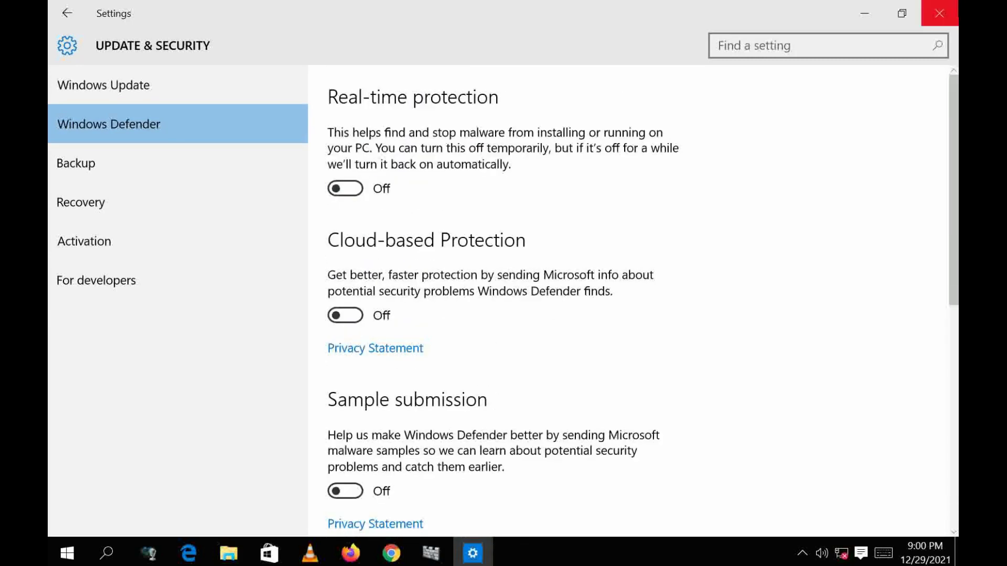
click(938, 13)
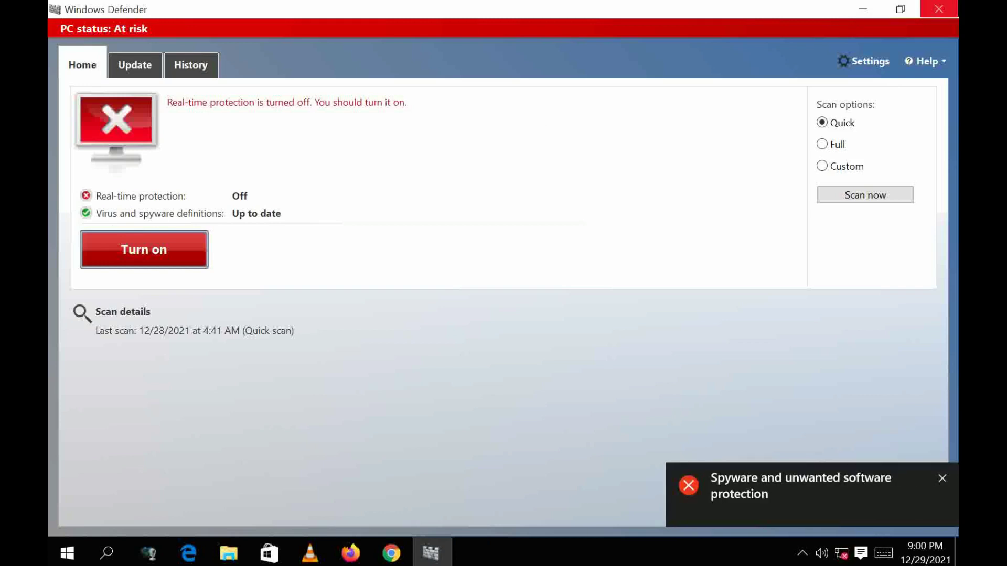
click(939, 9)
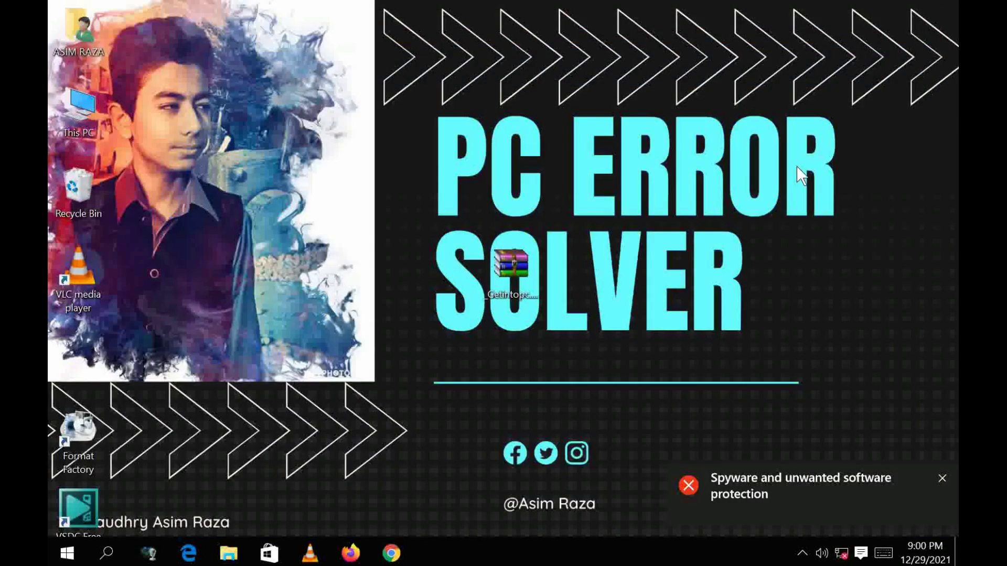
Extract the Internet Download Manager 6.38 Build 25 archive directly onto the desktop, entering the archive password.
right_click(517, 278)
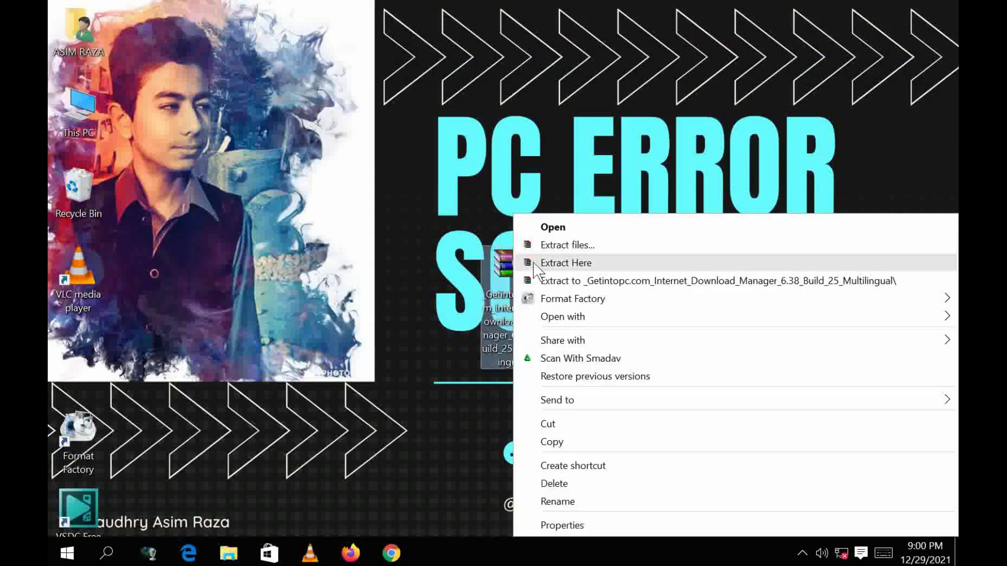
click(579, 268)
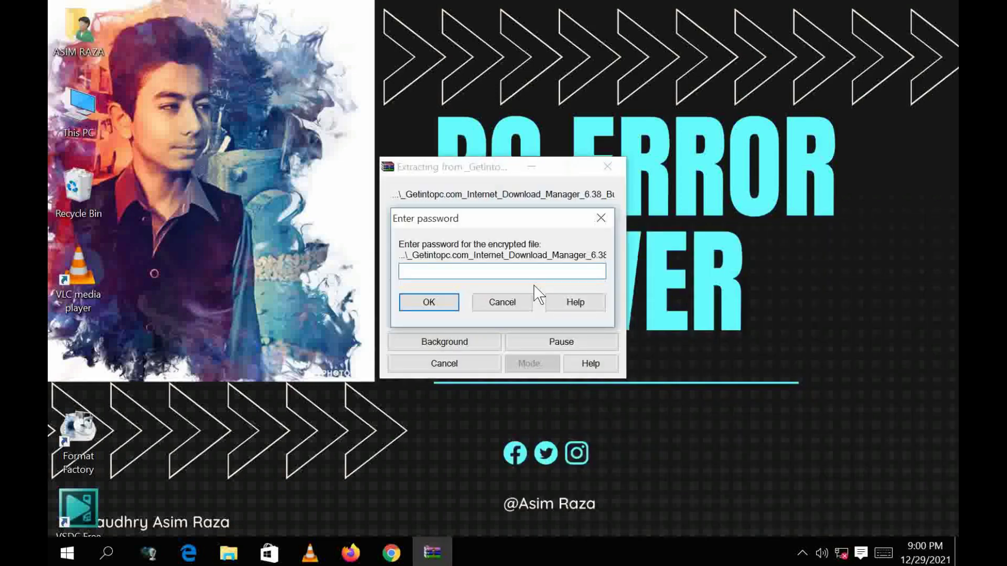
text(w)
key(Return)
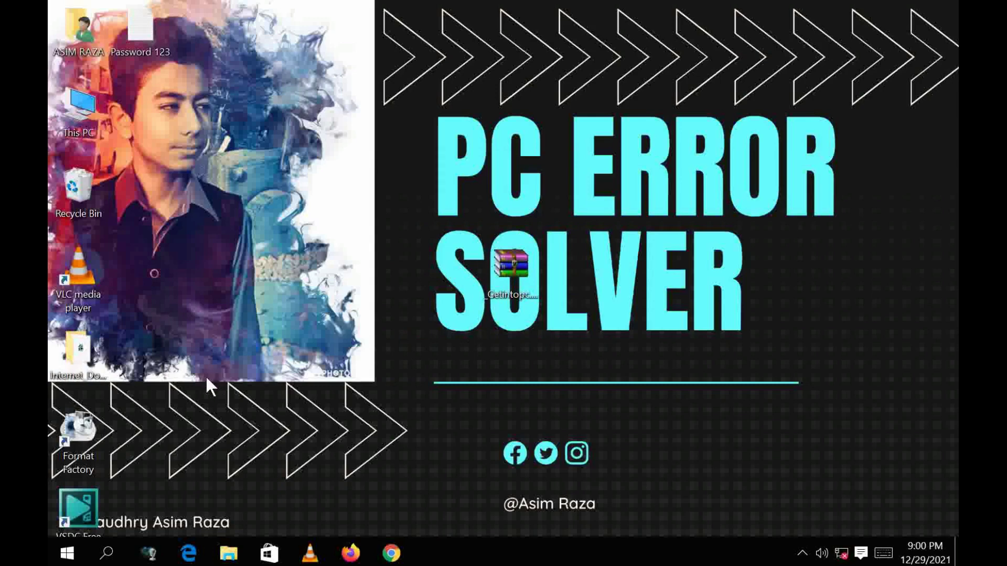
Move the extracted Internet Download Manager folder and the password file together near the archive on the desktop, then select the folder.
drag(90, 345, 404, 94)
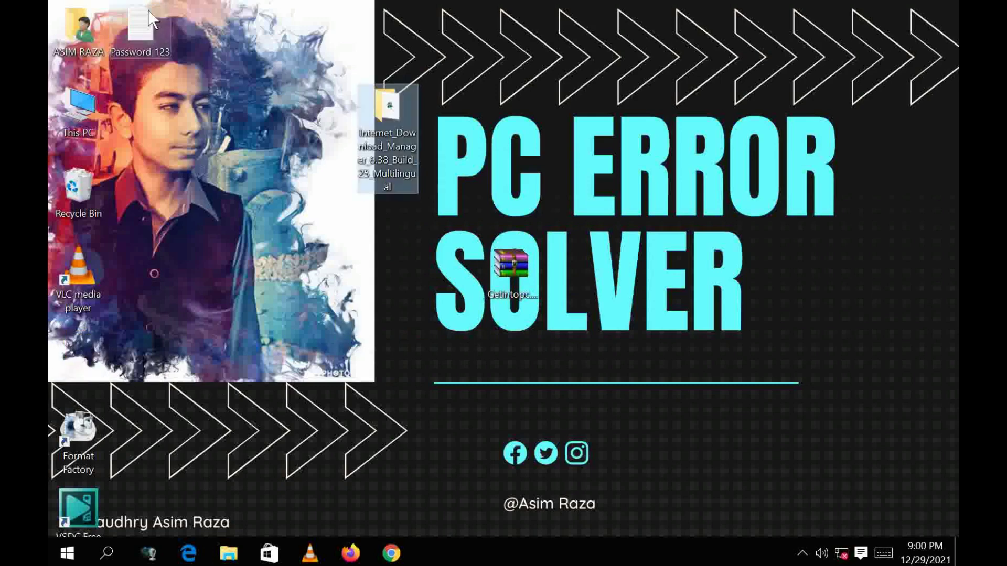
drag(139, 26, 392, 206)
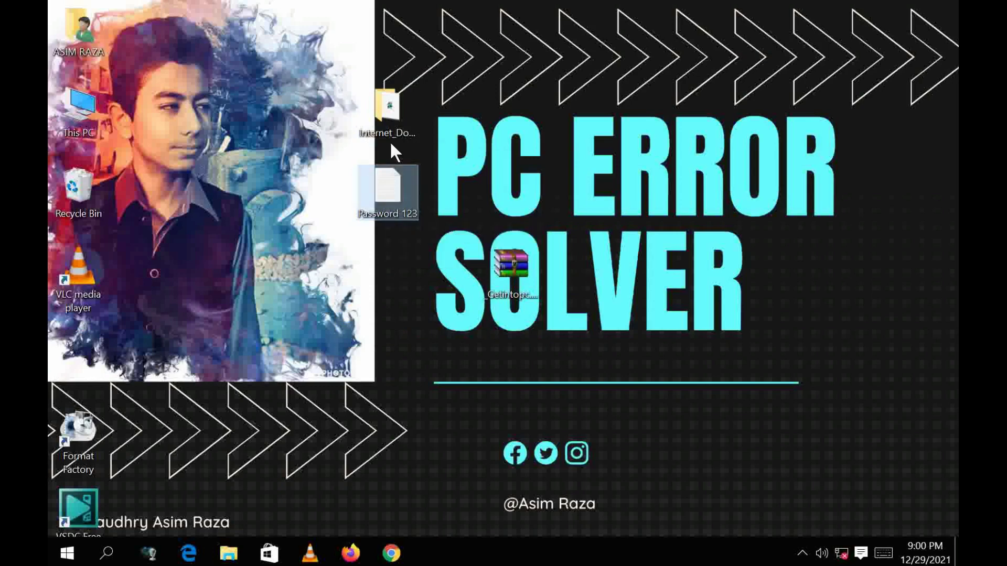
click(387, 112)
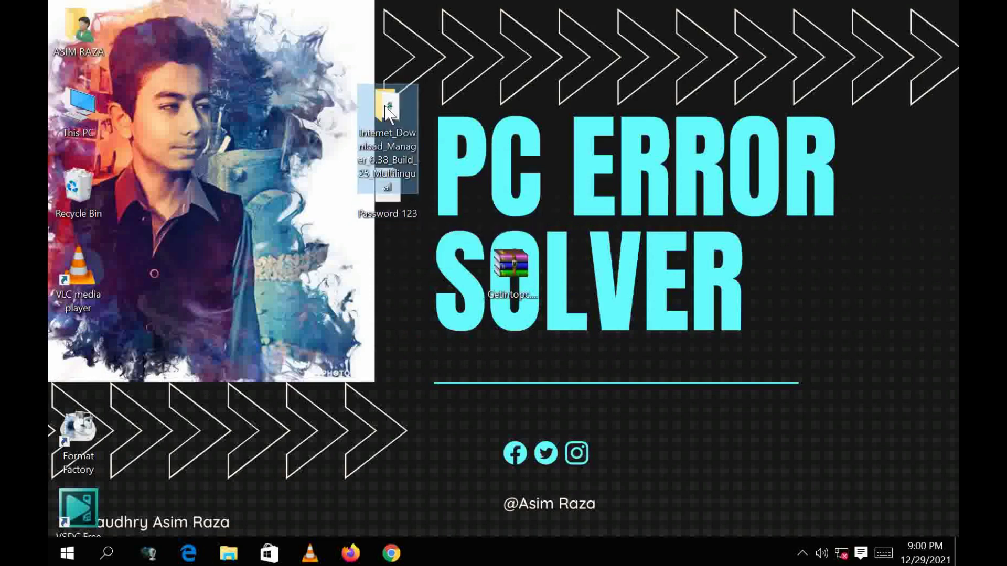
Open the extracted Internet Download Manager folder and launch the idman638build25 installer, allowing it to make changes.
double_click(387, 112)
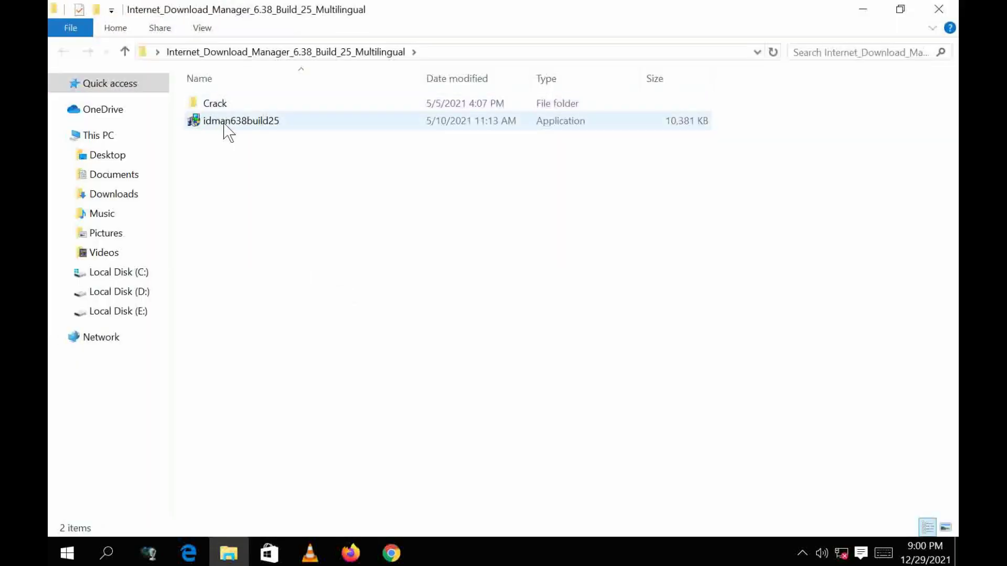
mouse_move(228, 133)
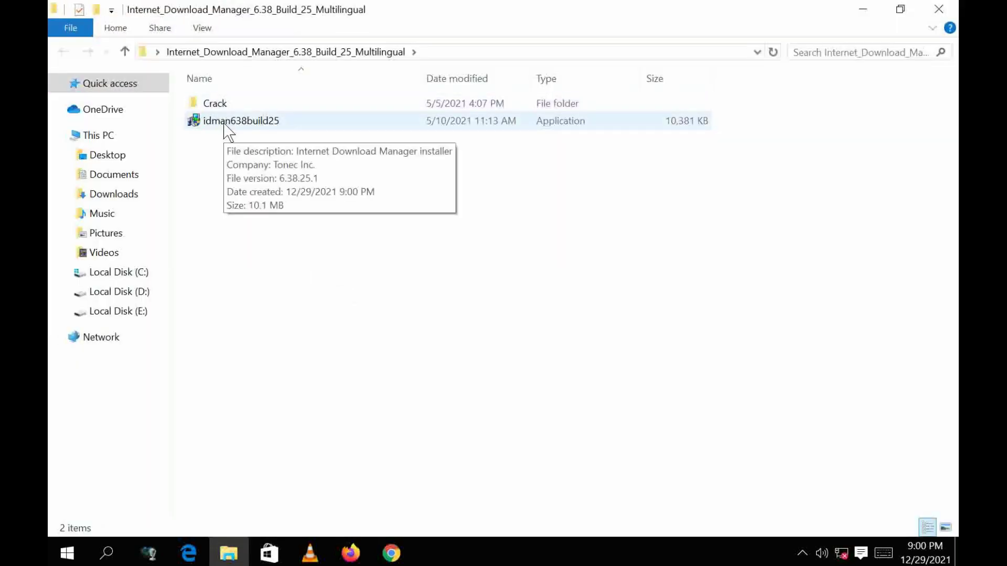
double_click(227, 126)
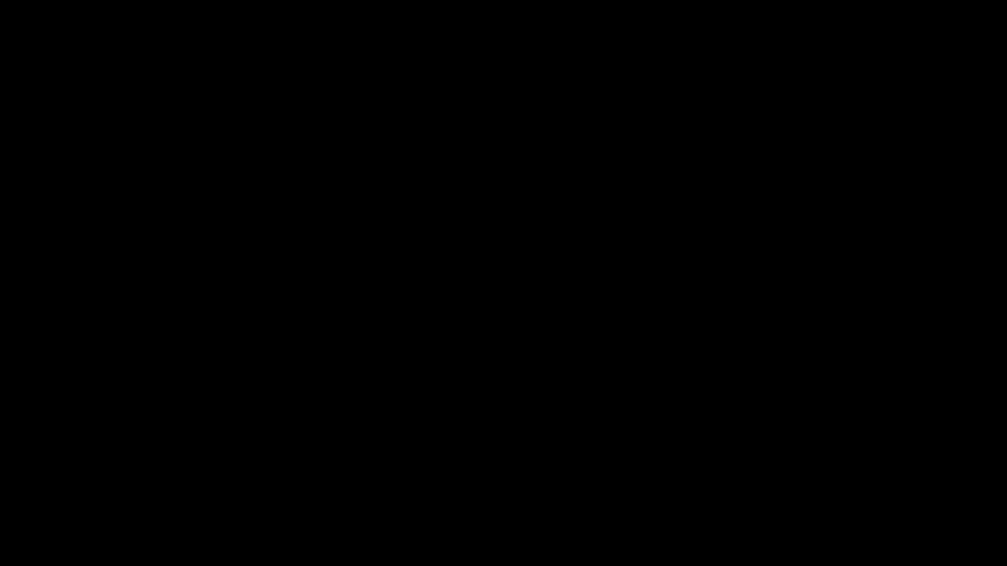
click(596, 322)
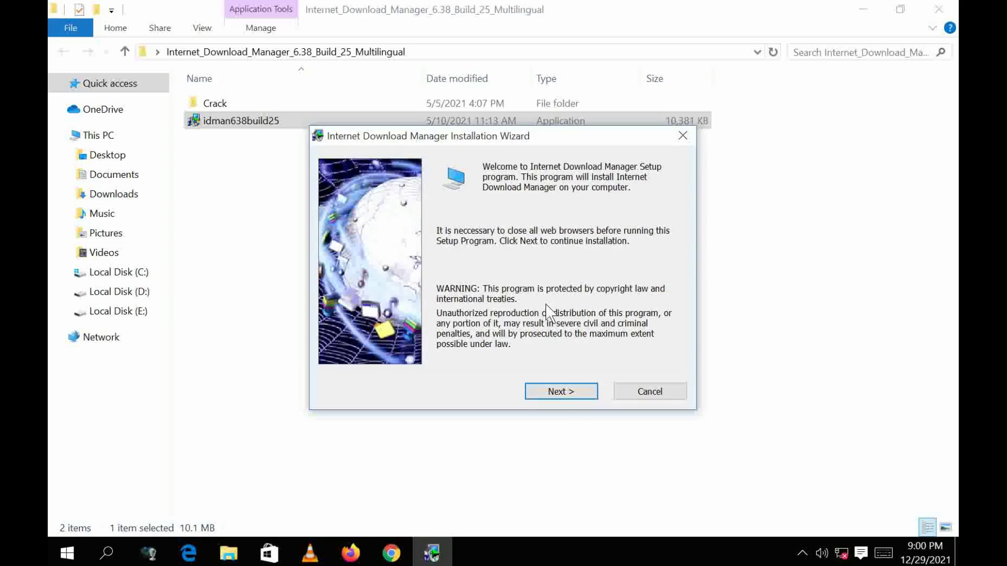
Install Internet Download Manager, accepting the license terms and keeping the default destination folder and the desktop icon option.
click(557, 395)
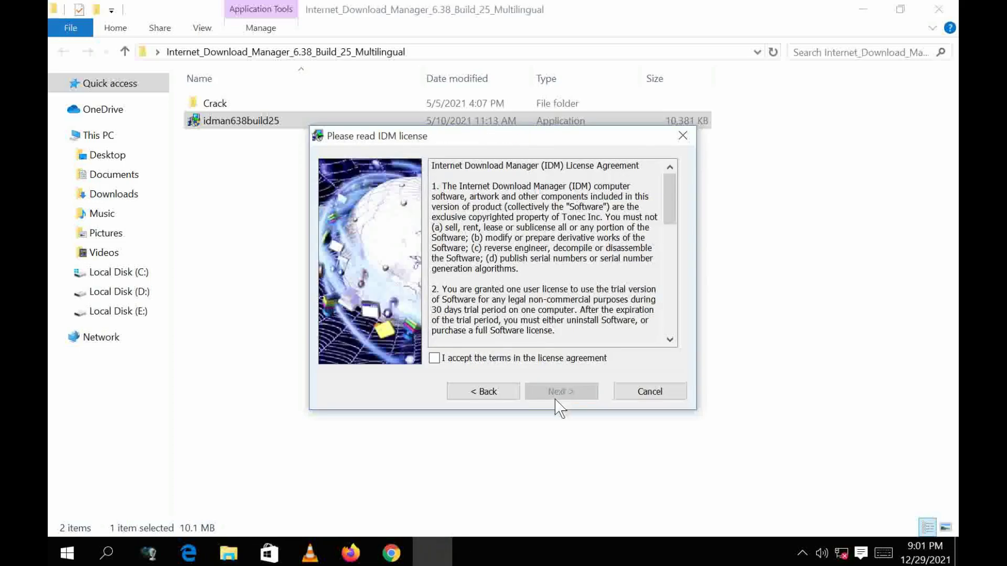
click(435, 358)
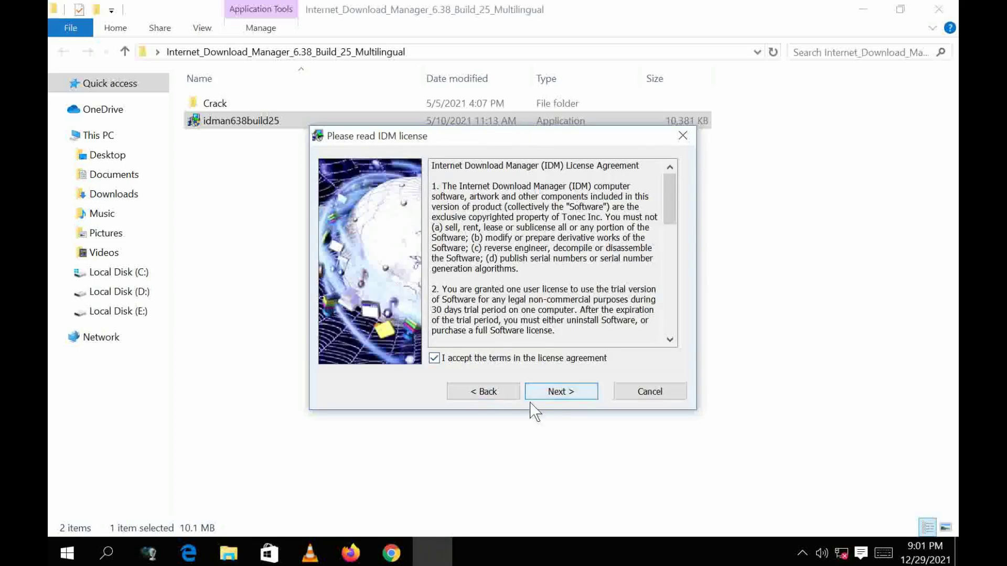
click(554, 397)
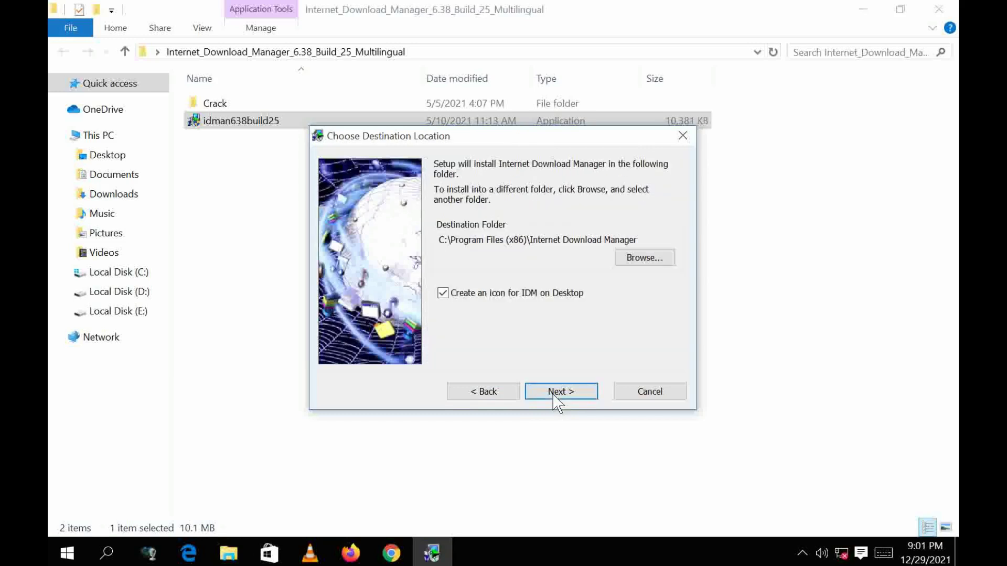
click(554, 398)
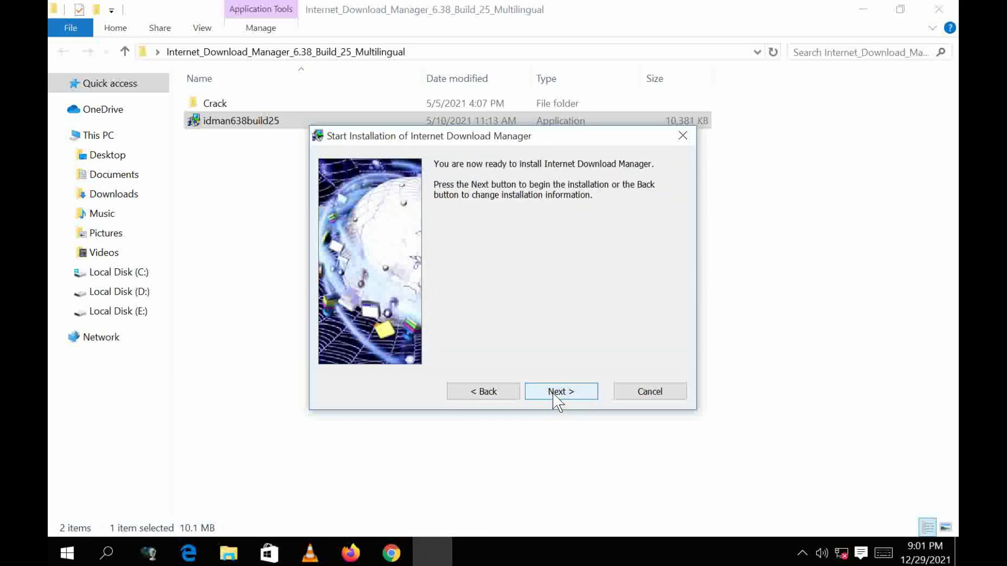
click(554, 397)
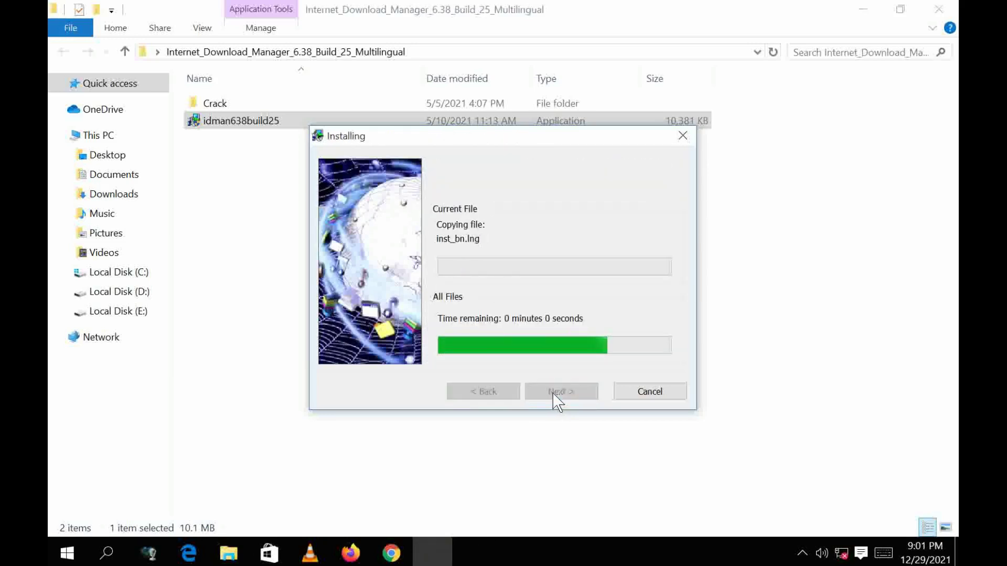
click(554, 397)
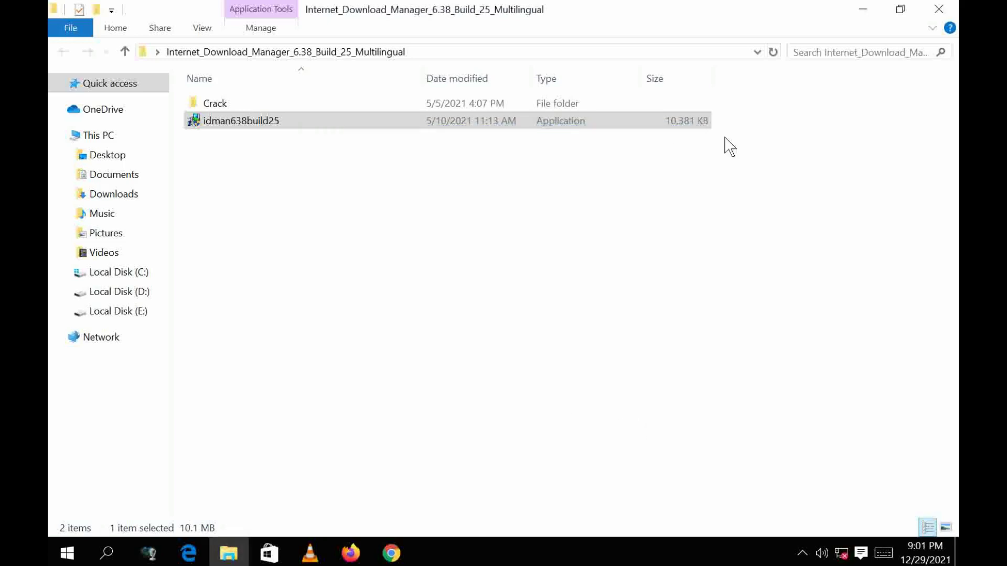
Minimize the setup folder window, dismiss the serial number warning, and cancel the Internet Download Manager registration form.
click(861, 9)
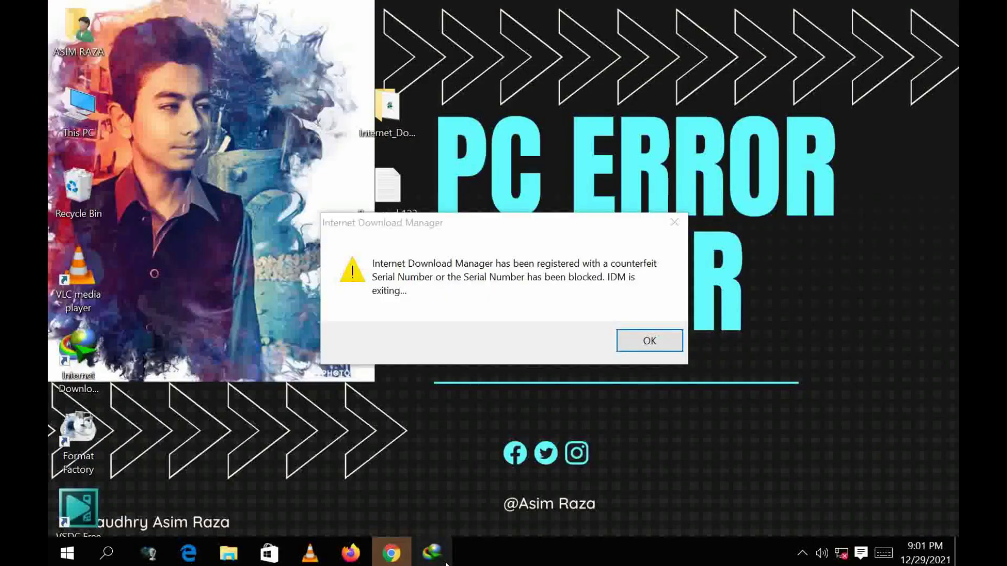
click(648, 340)
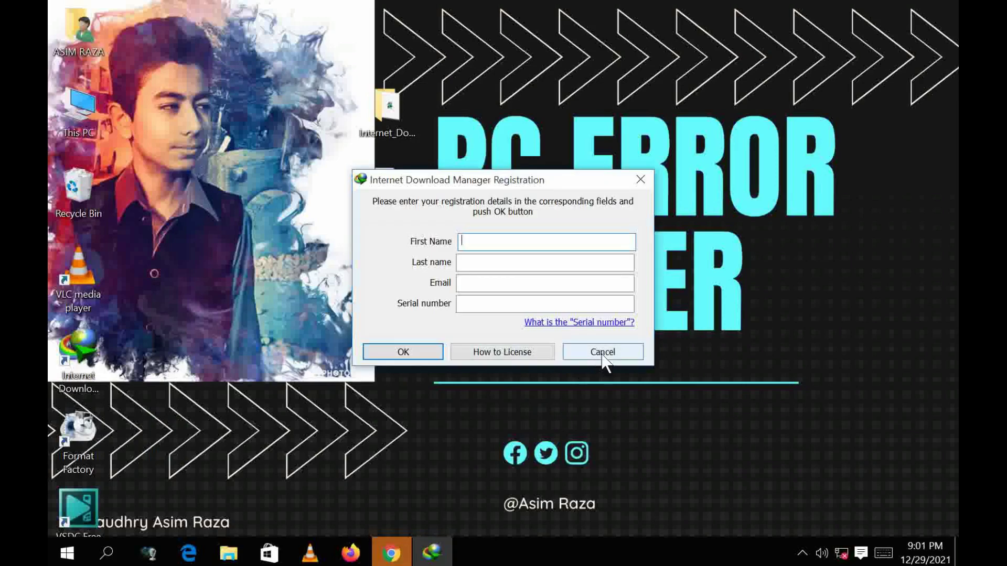
click(602, 353)
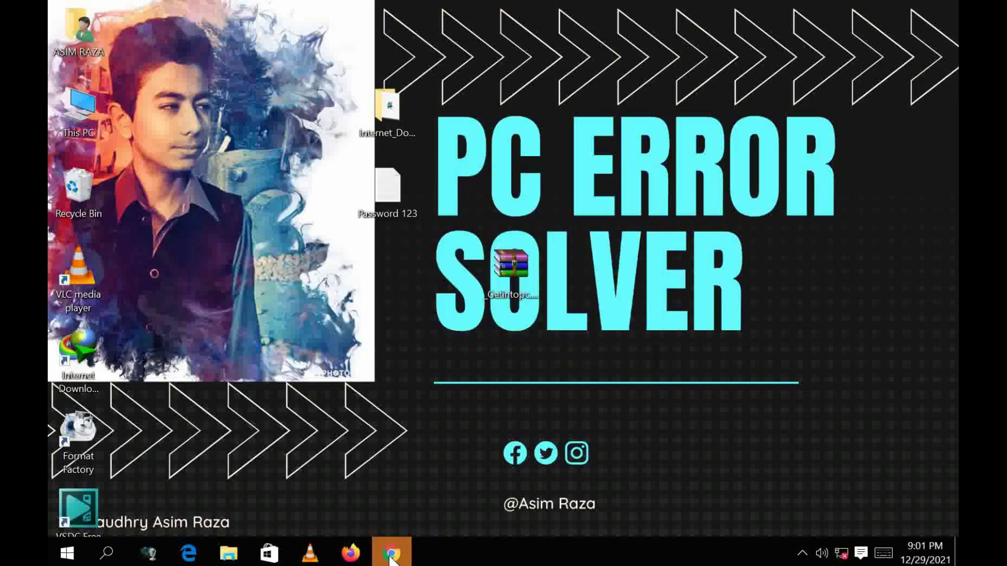
right_click(611, 366)
click(649, 414)
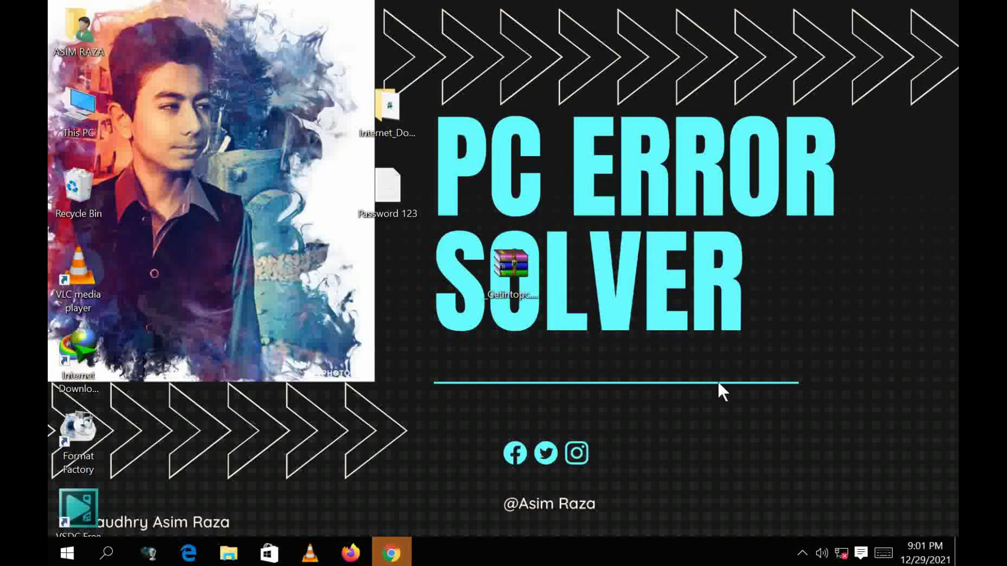
right_click(689, 250)
click(721, 299)
click(802, 553)
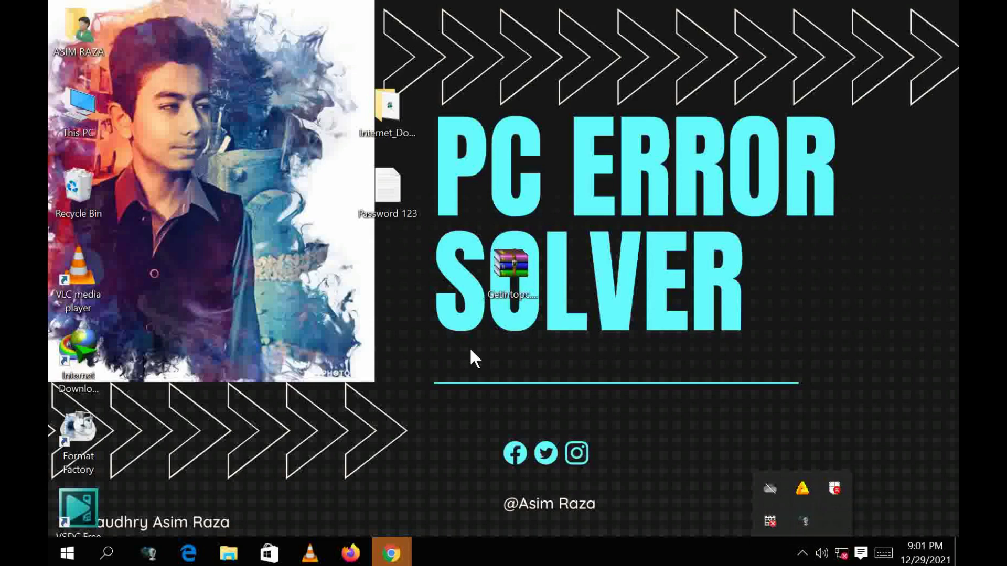
Copy the Patch application from subfolder 3 of the Crack folder in the extracted setup folder, then close the folder window.
double_click(397, 105)
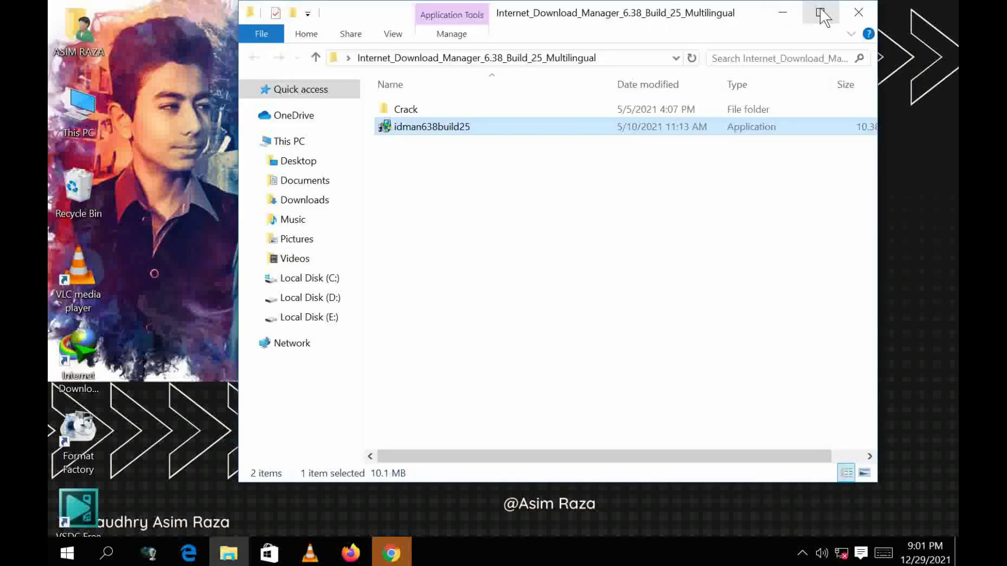
click(822, 13)
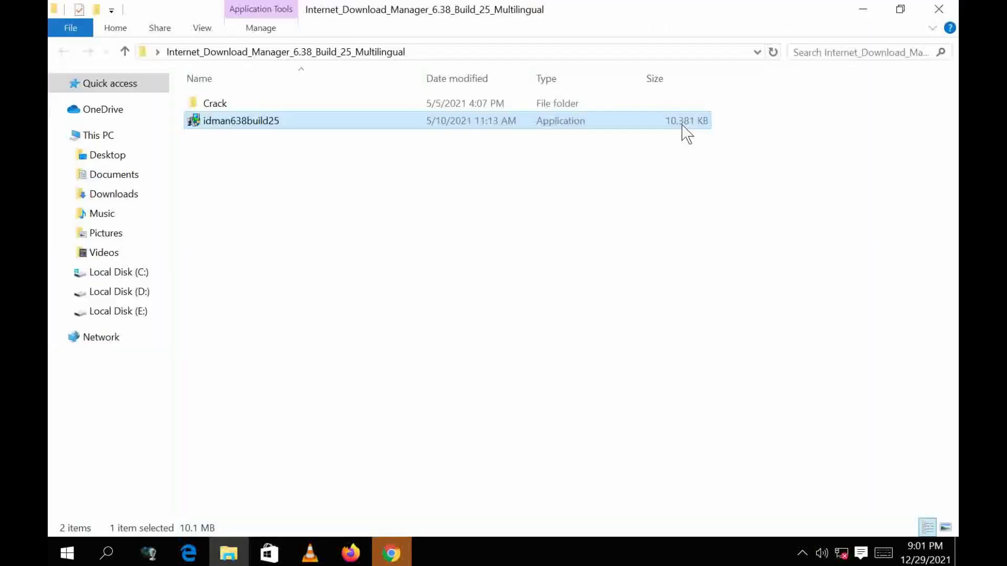
double_click(218, 102)
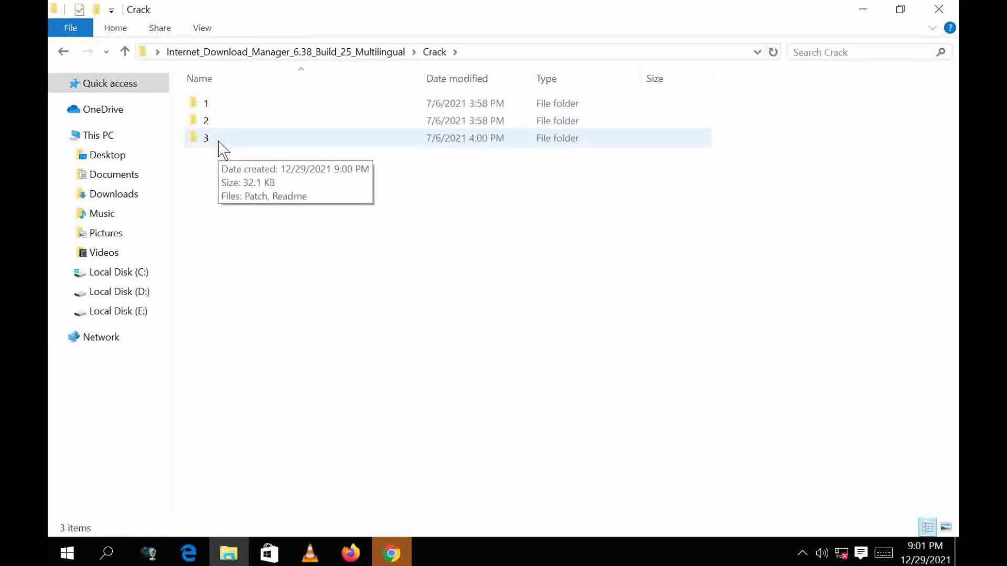
double_click(219, 139)
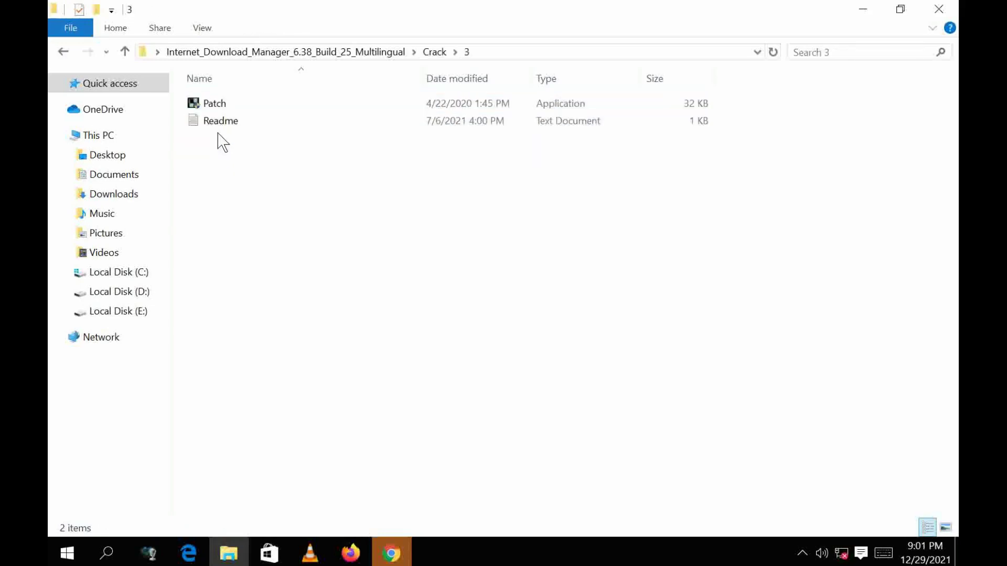
click(215, 103)
right_click(214, 103)
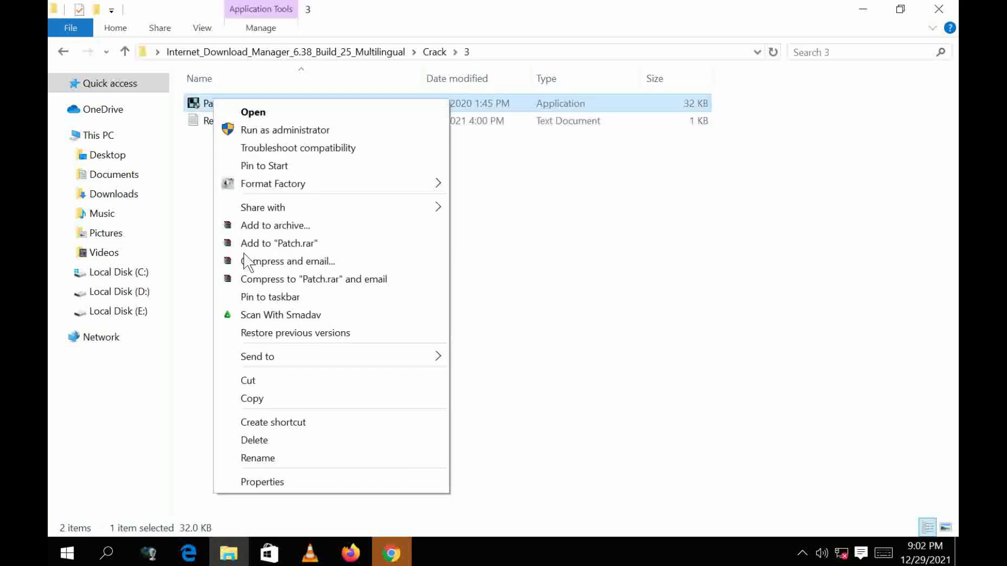
click(258, 398)
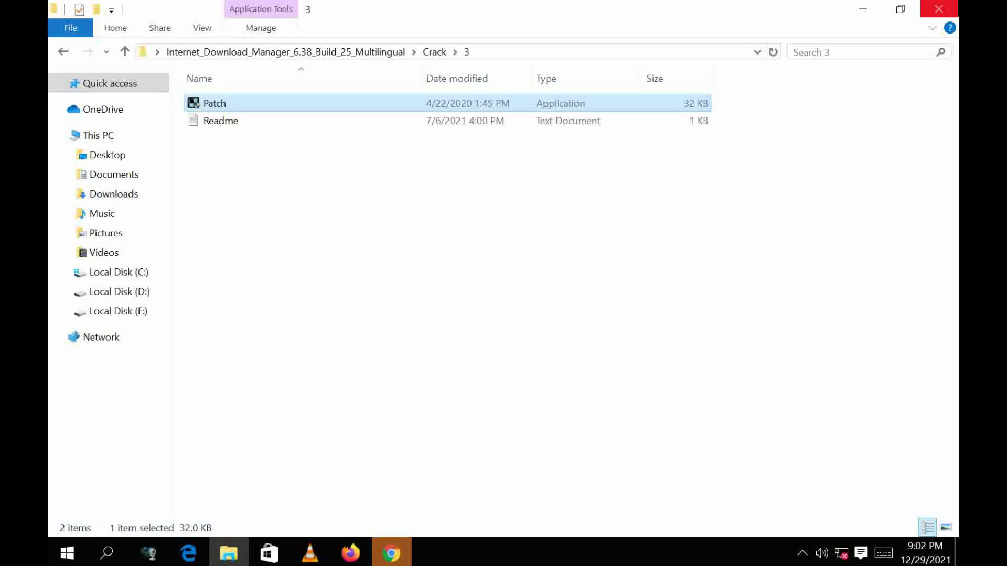
click(939, 9)
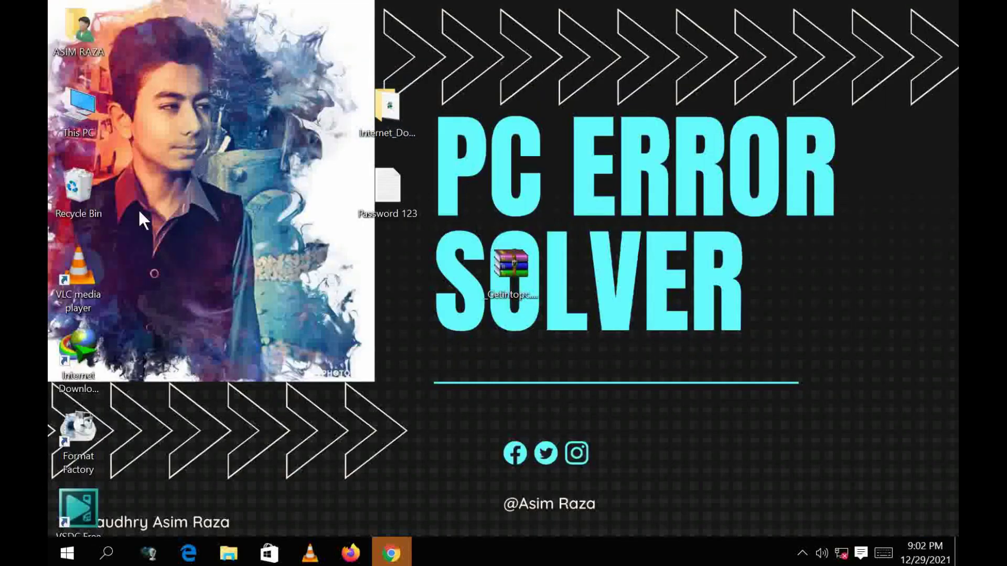
Open the file location of the Internet Download Manager shortcut and paste the Patch application there with administrator permission.
click(71, 345)
right_click(70, 345)
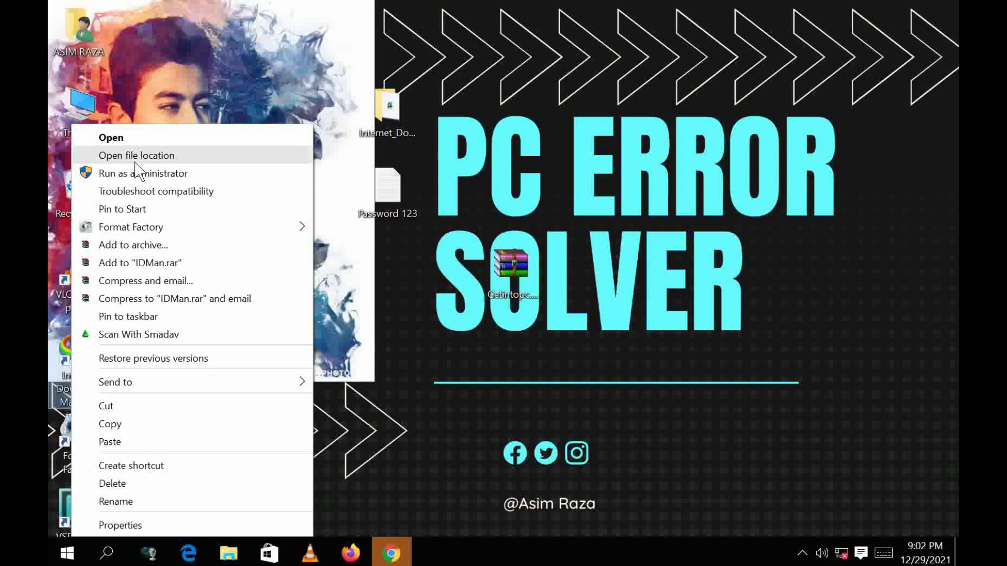
click(135, 161)
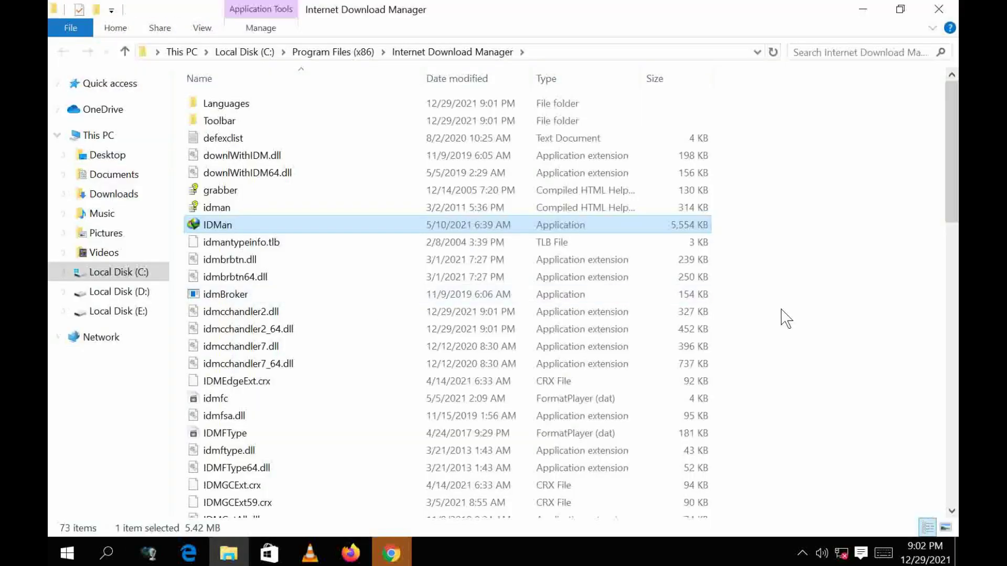
right_click(785, 319)
click(810, 424)
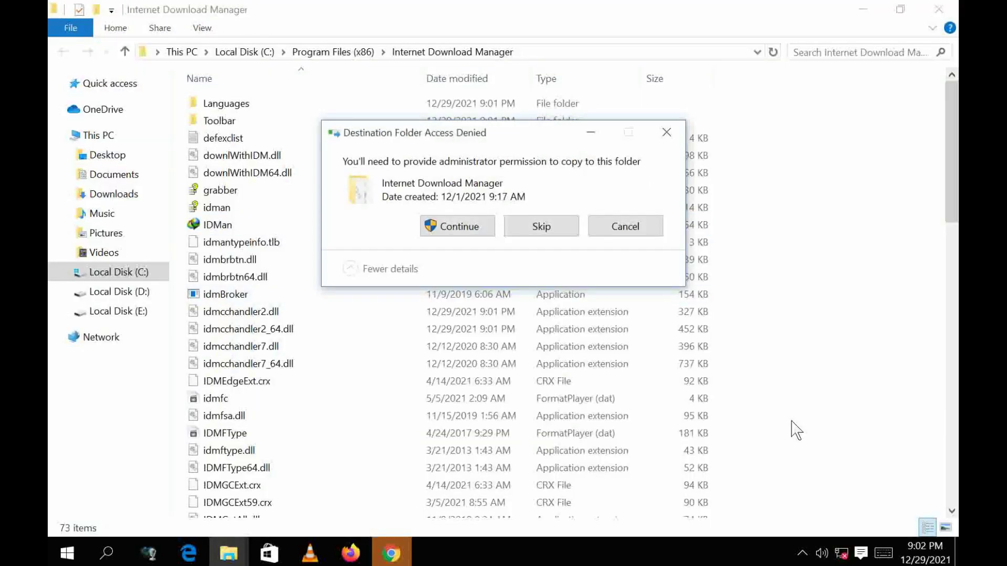
click(432, 227)
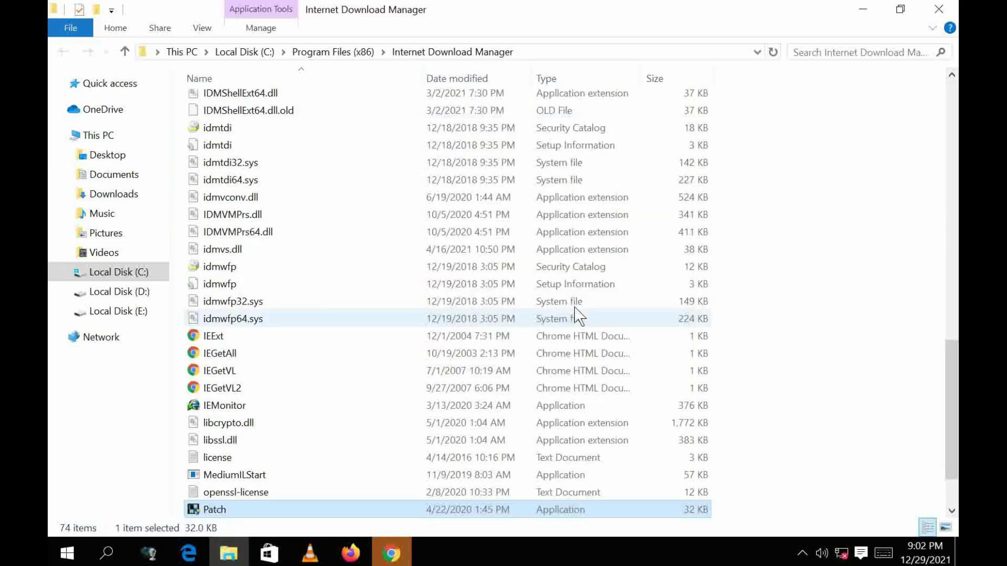
Run Patch on IDMan.exe without making a backup, then exit it and close the installation folder.
scroll(619, 306, down, 1)
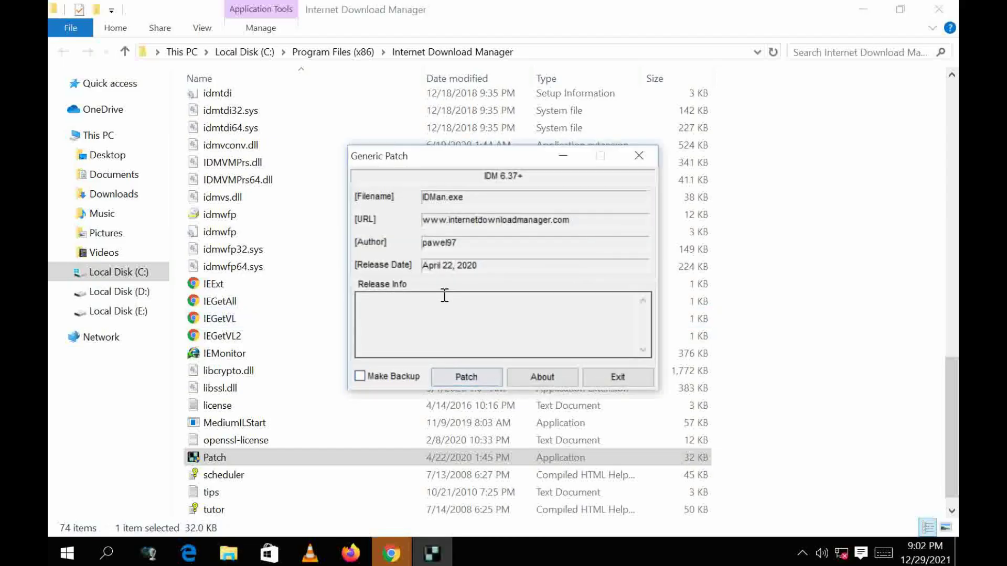
click(457, 383)
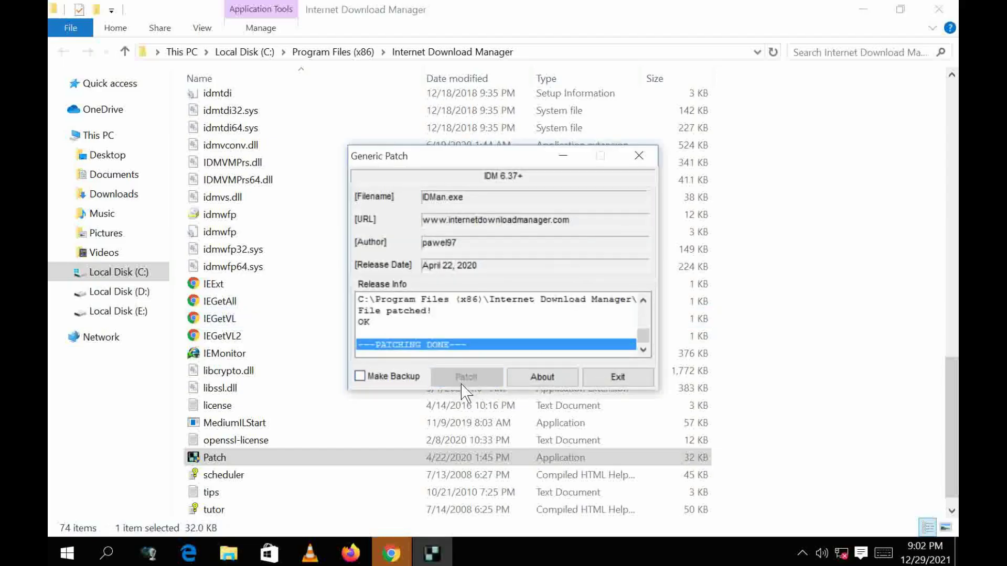
click(617, 376)
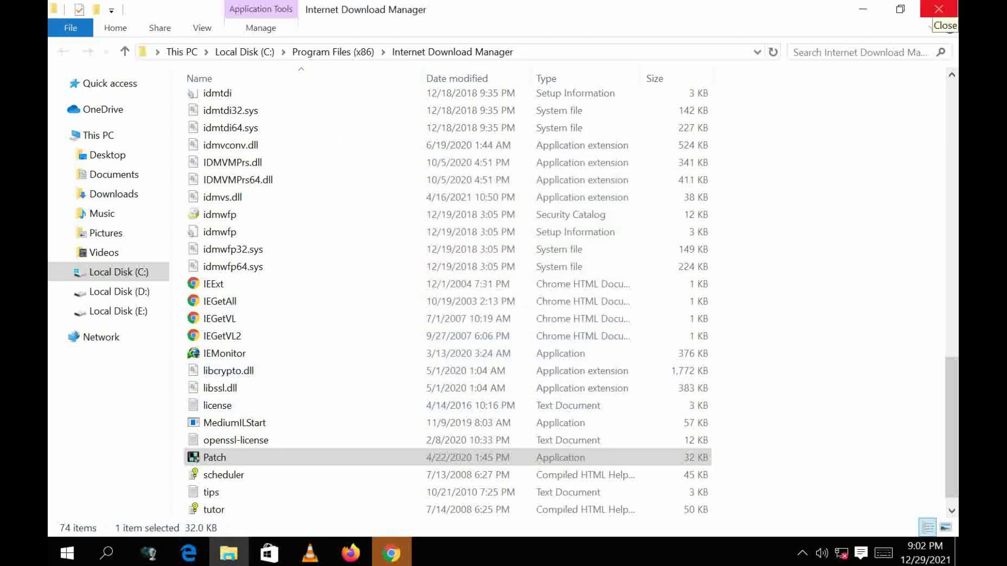
click(939, 9)
Open the Readme from subfolder 3 of the Crack folder, close the folder window, and move the note to mid-desktop.
double_click(390, 118)
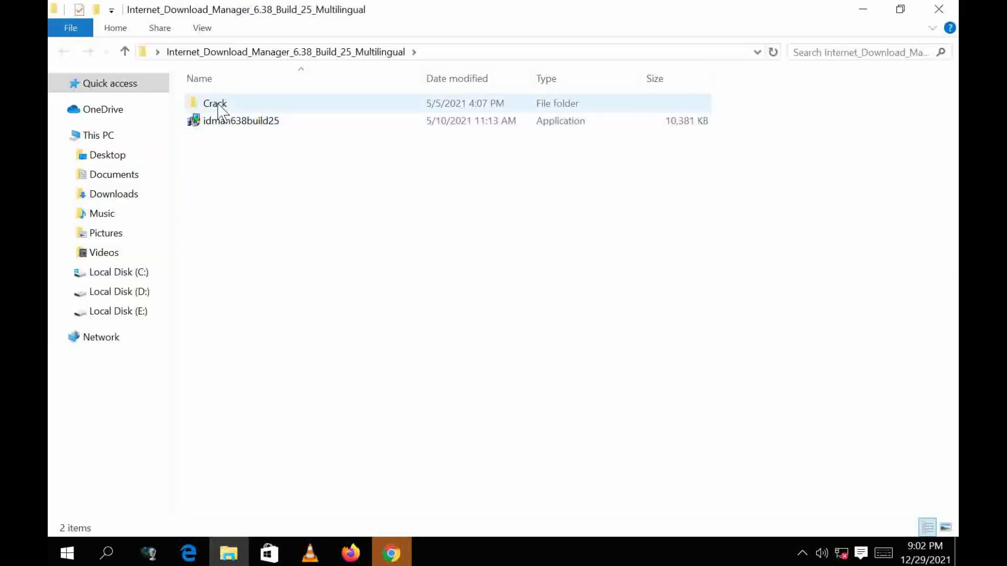
double_click(220, 107)
double_click(223, 137)
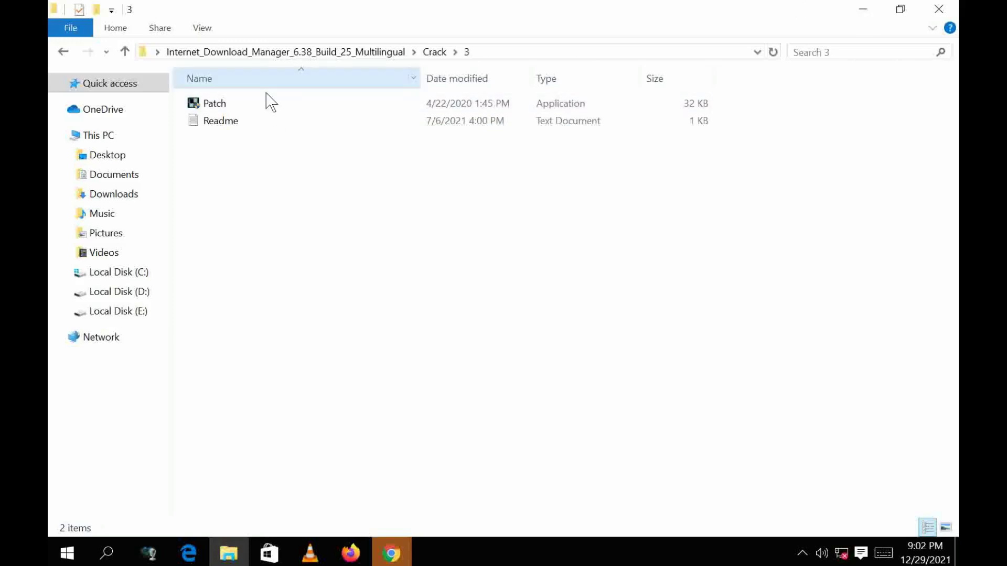
double_click(266, 122)
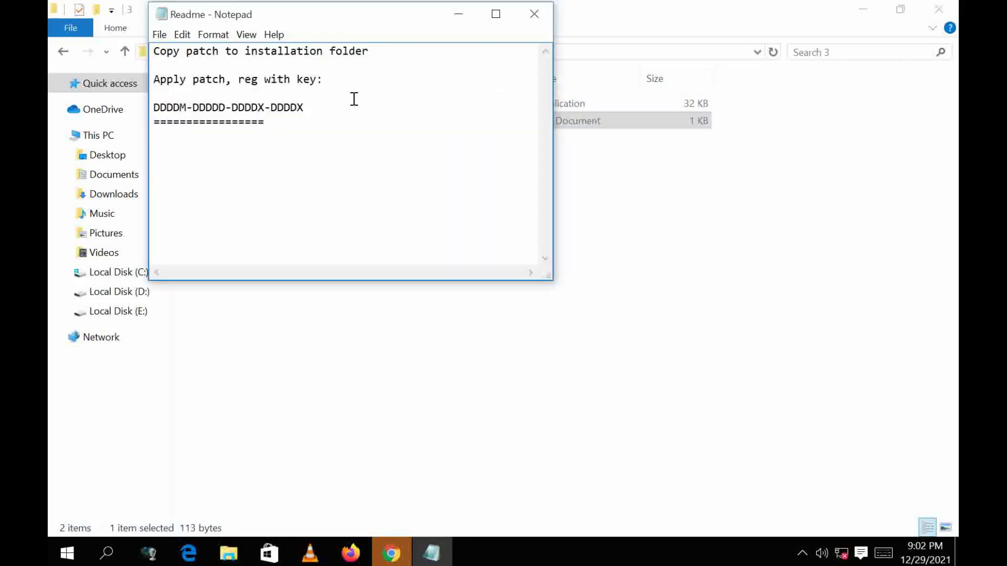
click(938, 9)
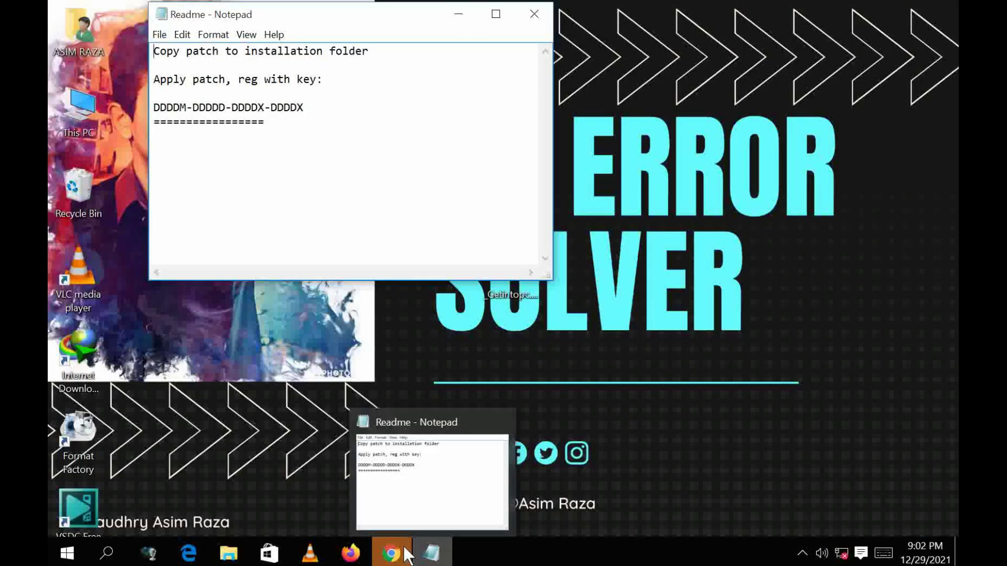
drag(388, 16, 524, 223)
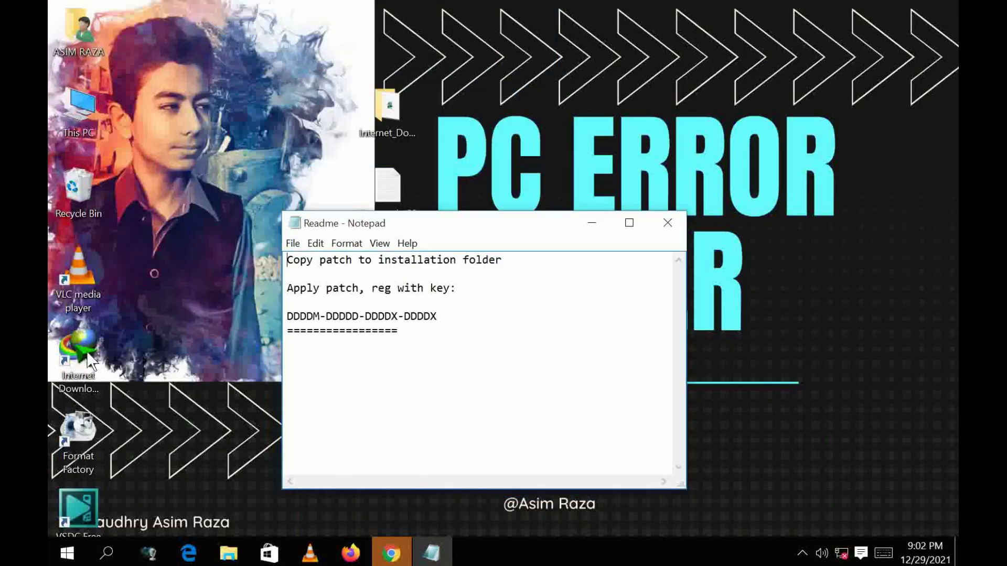
Launch Internet Download Manager, dismiss its daily tip and the Google Chrome Integration notice, and close its main window.
double_click(71, 372)
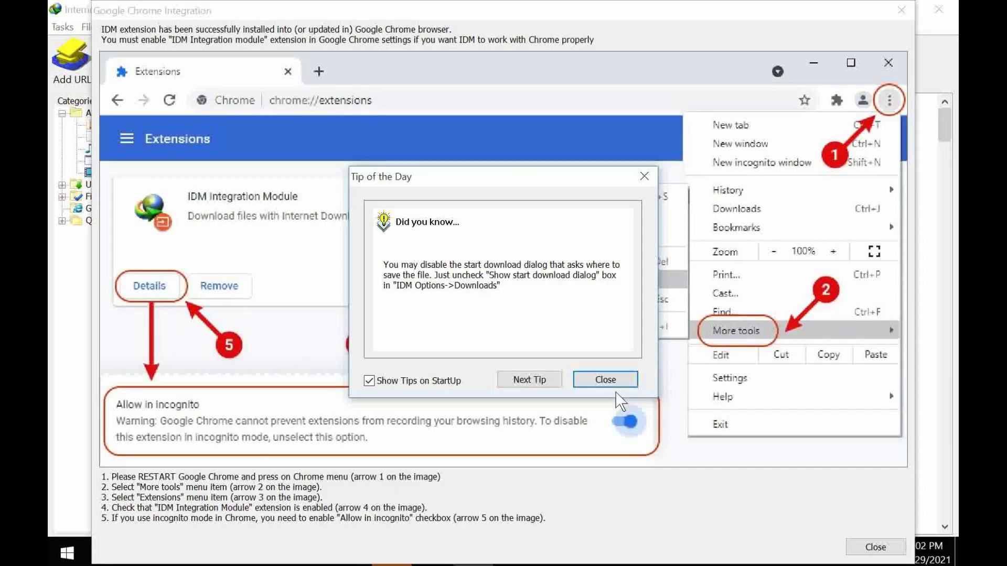
click(605, 379)
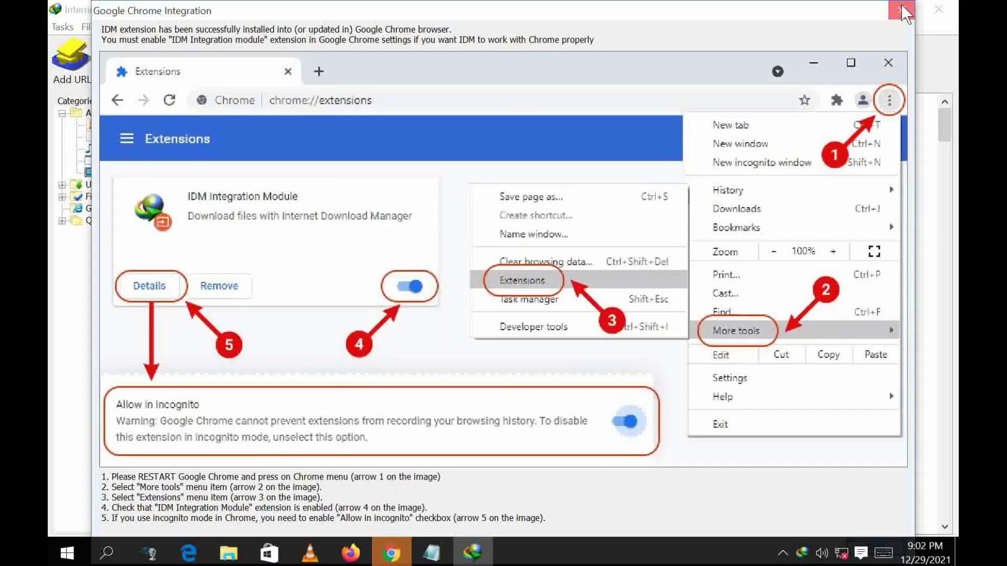
click(901, 10)
click(938, 8)
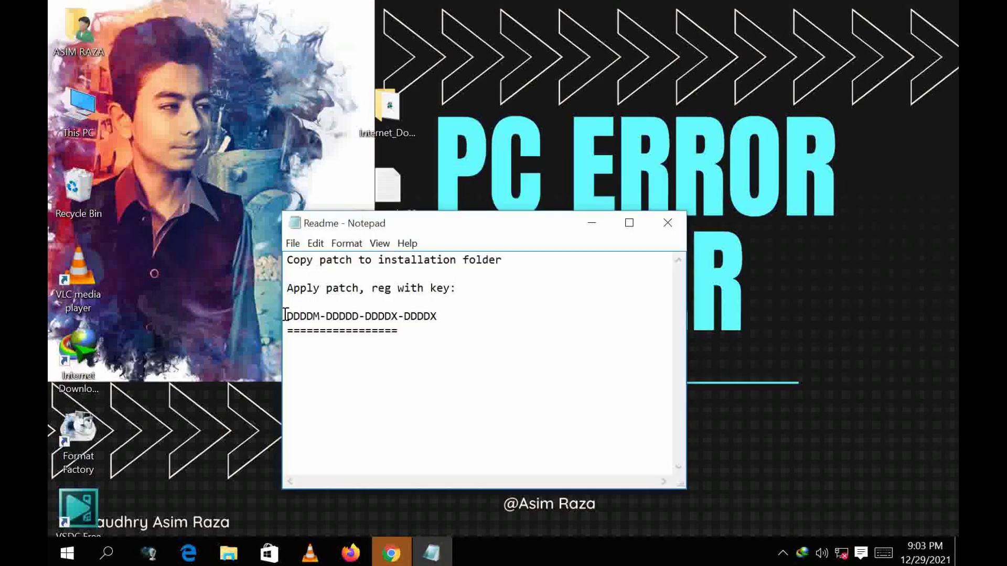
Highlight the registration key line in the Readme note, then close the note.
drag(287, 315, 414, 337)
click(391, 308)
drag(287, 316, 442, 319)
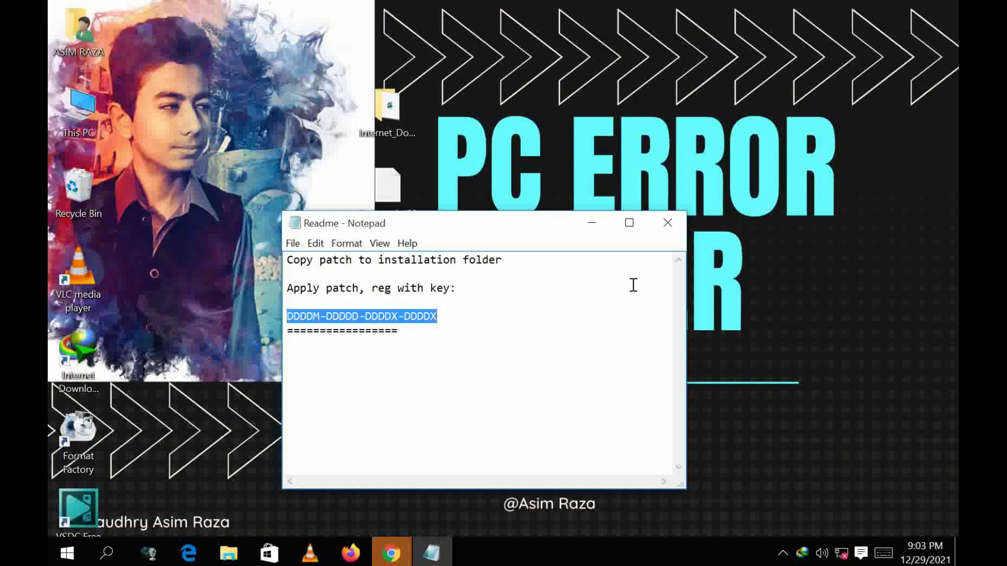
click(663, 231)
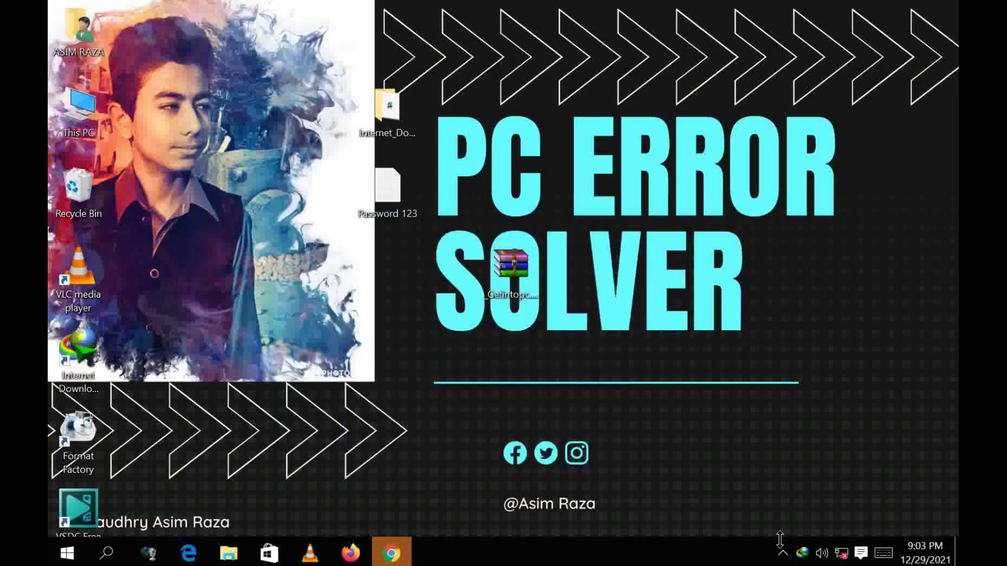
Enable the Ethernet adapter in the network adapter options and close the network windows.
click(841, 558)
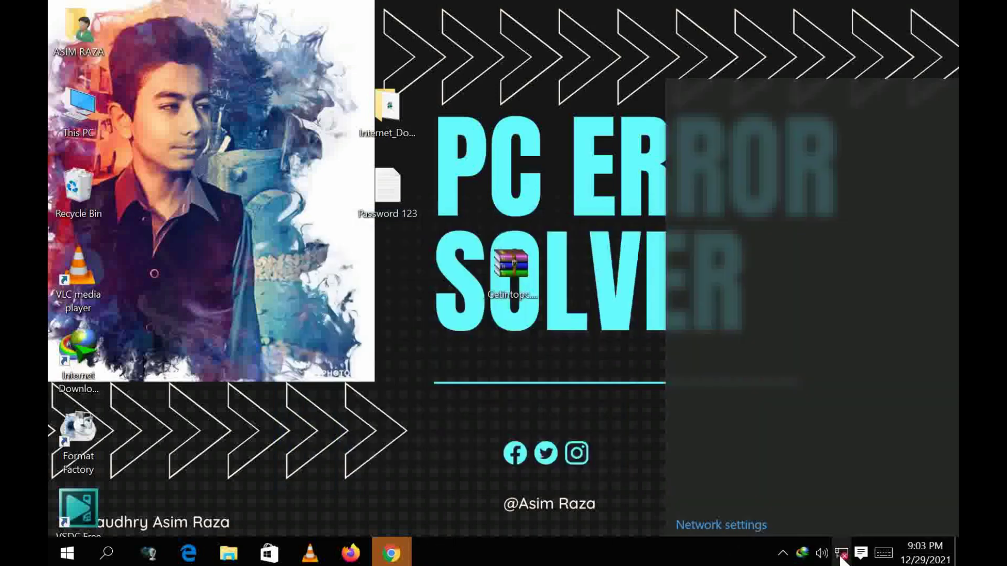
click(741, 522)
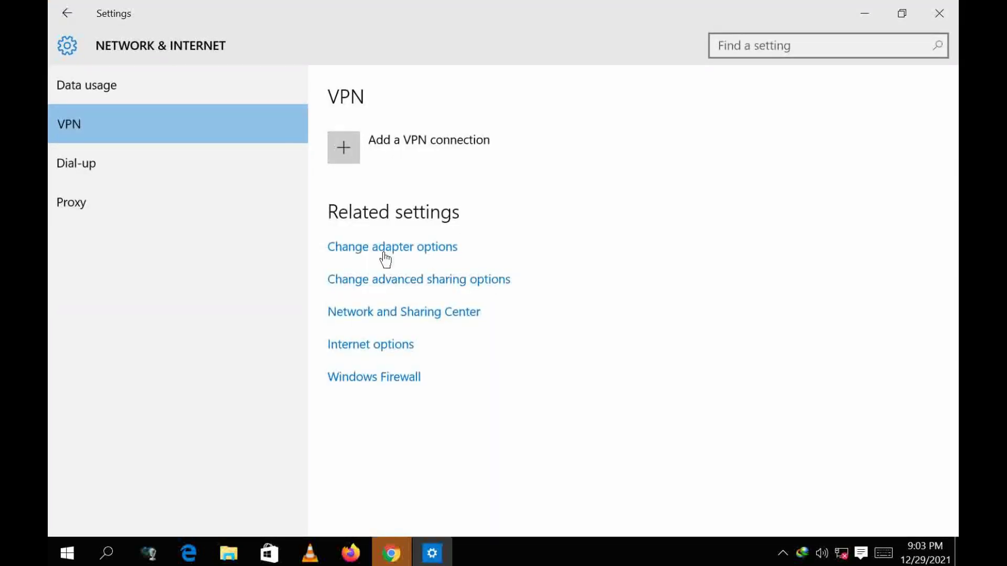
click(383, 248)
right_click(139, 112)
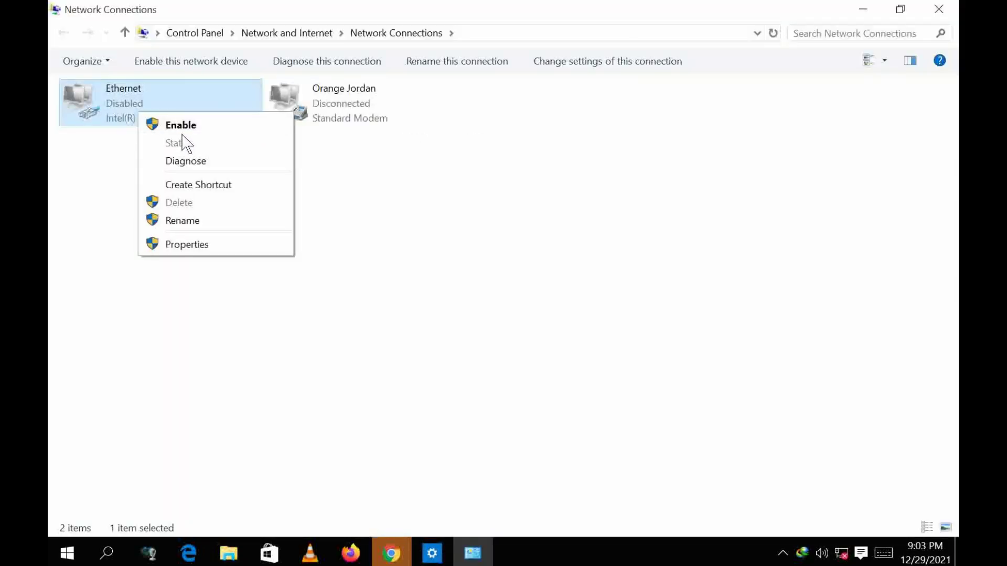
click(190, 126)
click(939, 13)
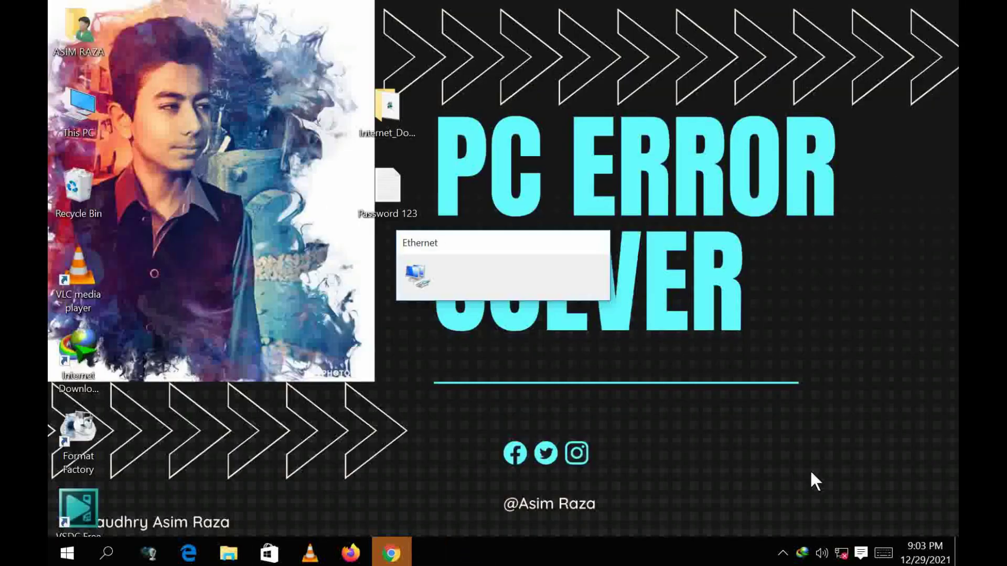
Turn off Smadav's Disable Protection (Until Restart) option and refresh the desktop.
click(803, 553)
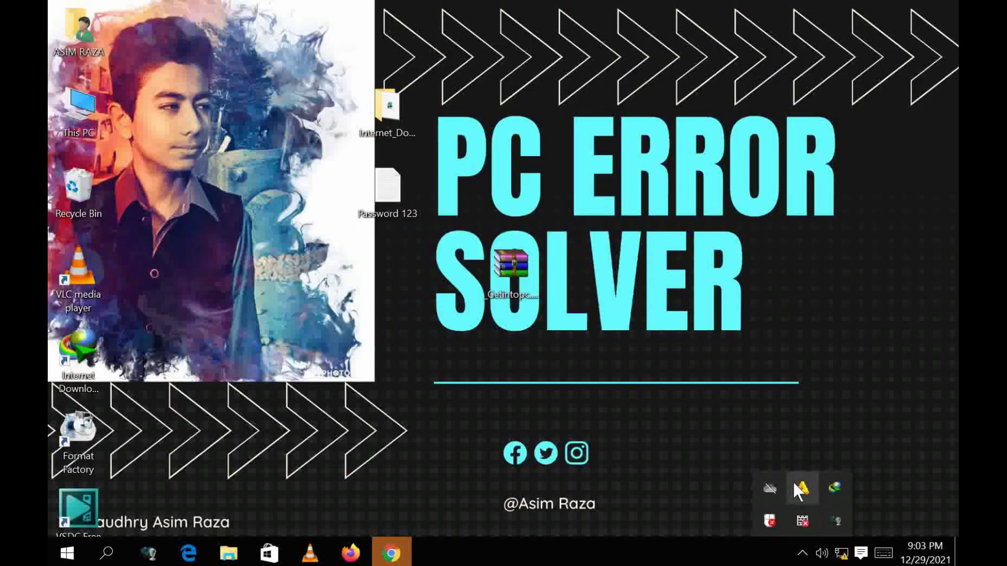
right_click(792, 487)
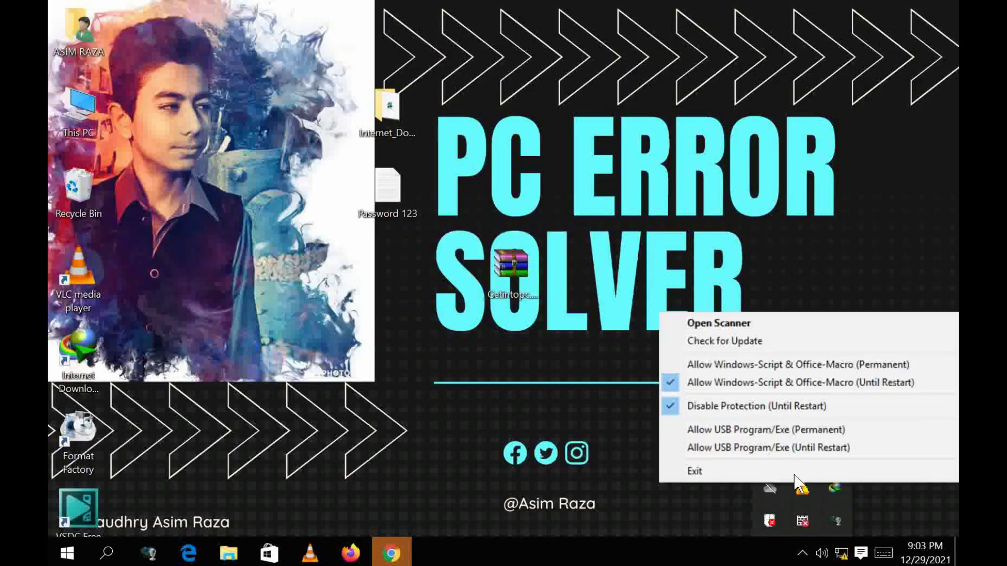
click(705, 406)
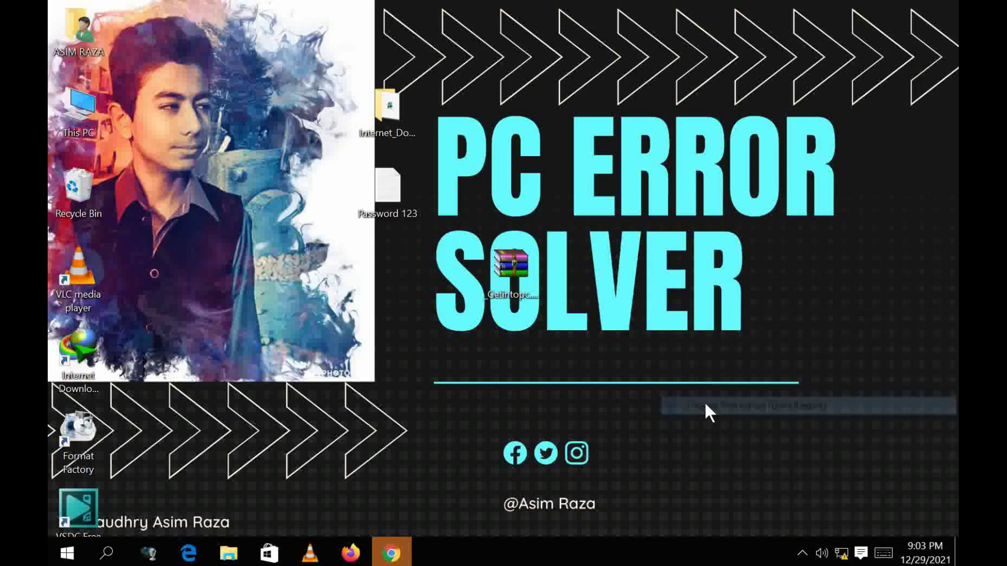
right_click(418, 322)
click(485, 359)
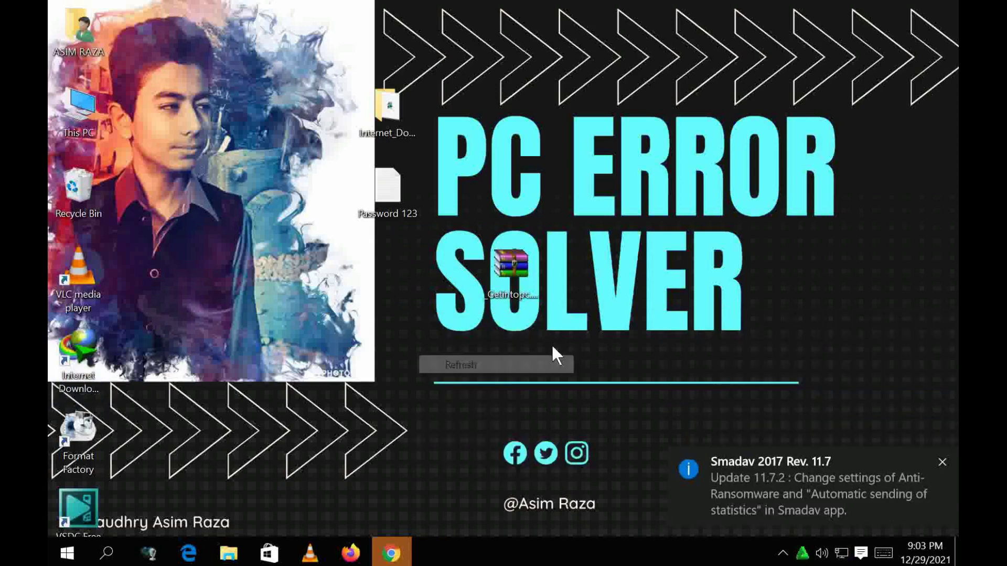
Turn on Real-time protection and Cloud-based Protection in the Windows Defender settings, then close Settings and Windows Defender.
click(108, 555)
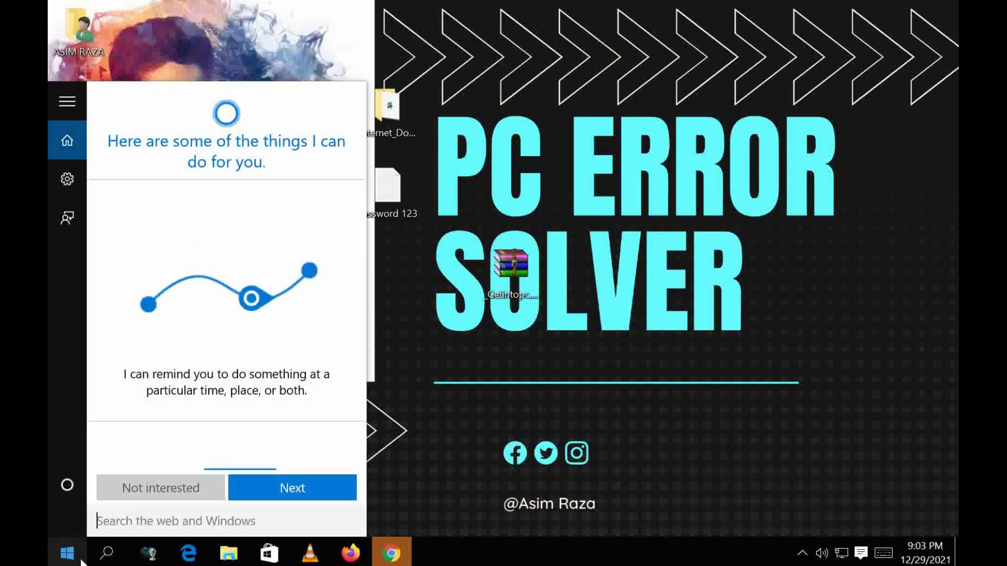
text(def)
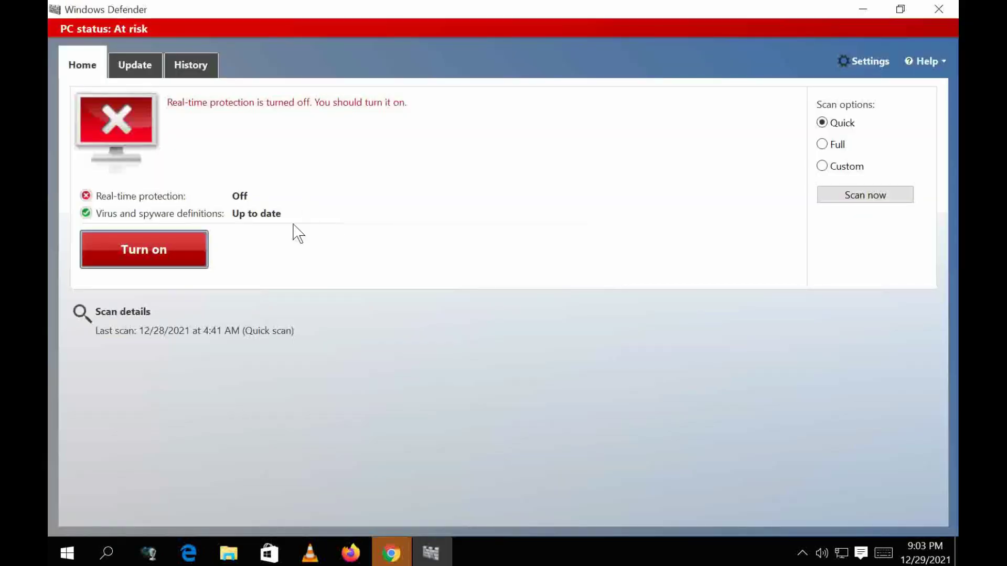
click(865, 61)
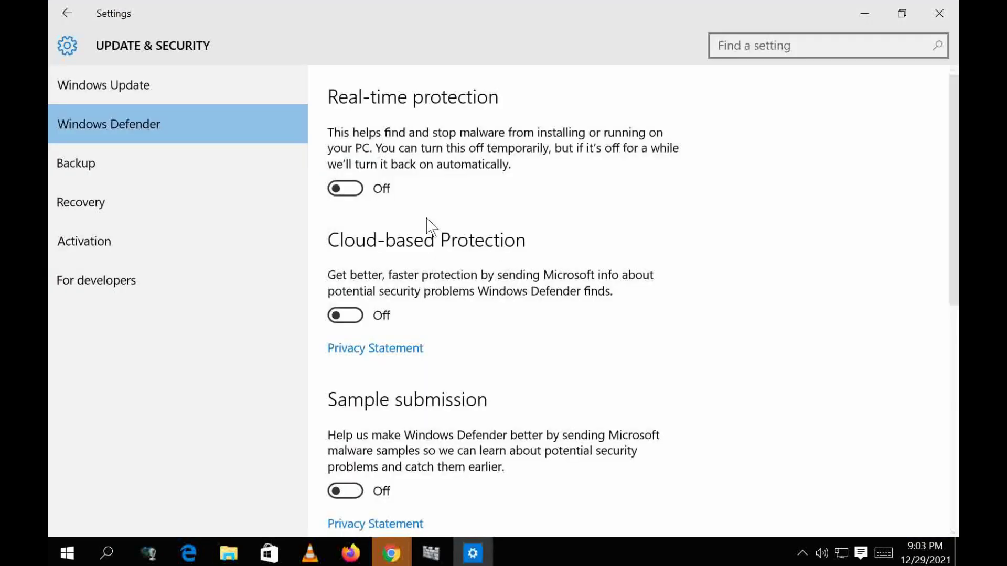
click(348, 179)
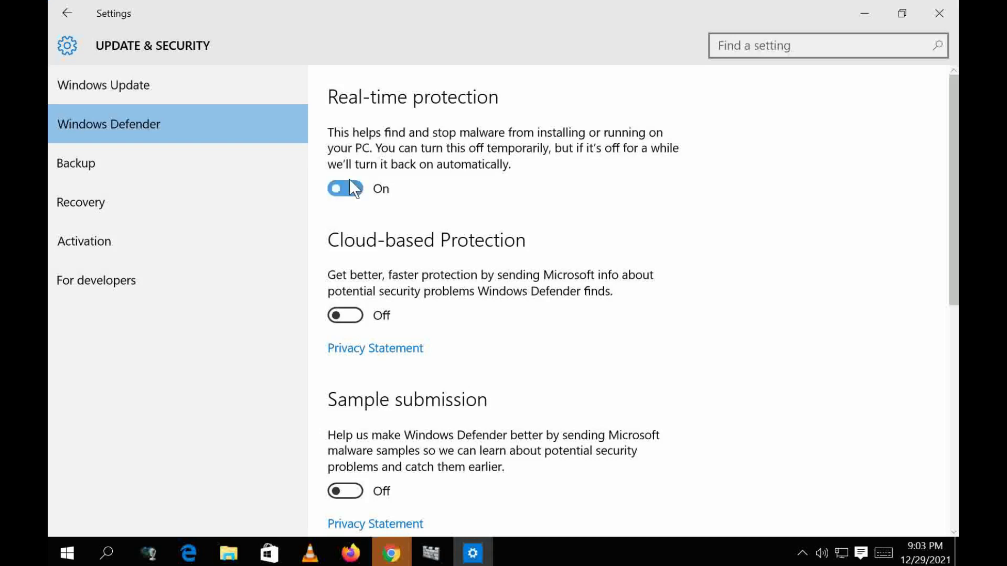
click(361, 320)
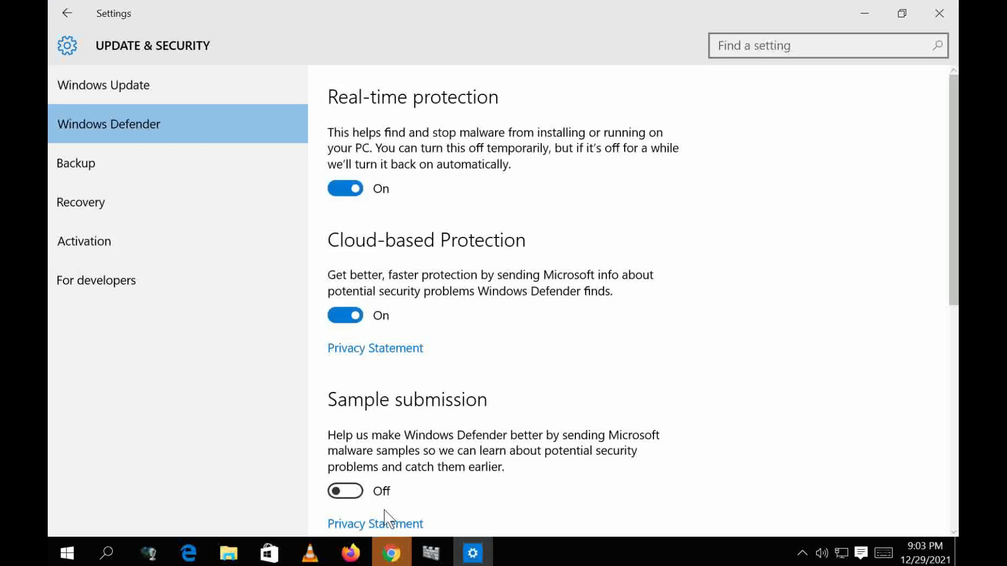
scroll(390, 519, down, 8)
click(944, 8)
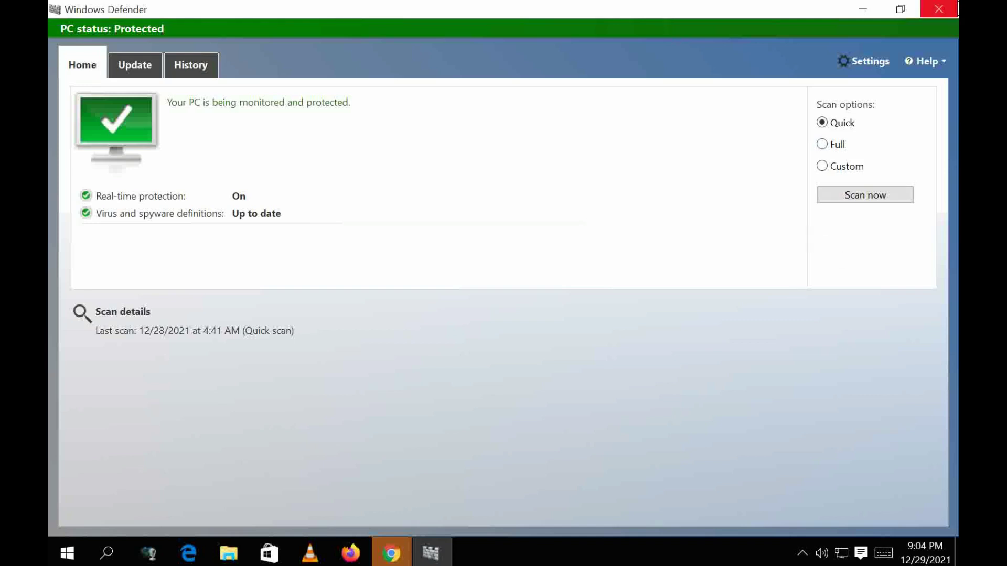
click(939, 9)
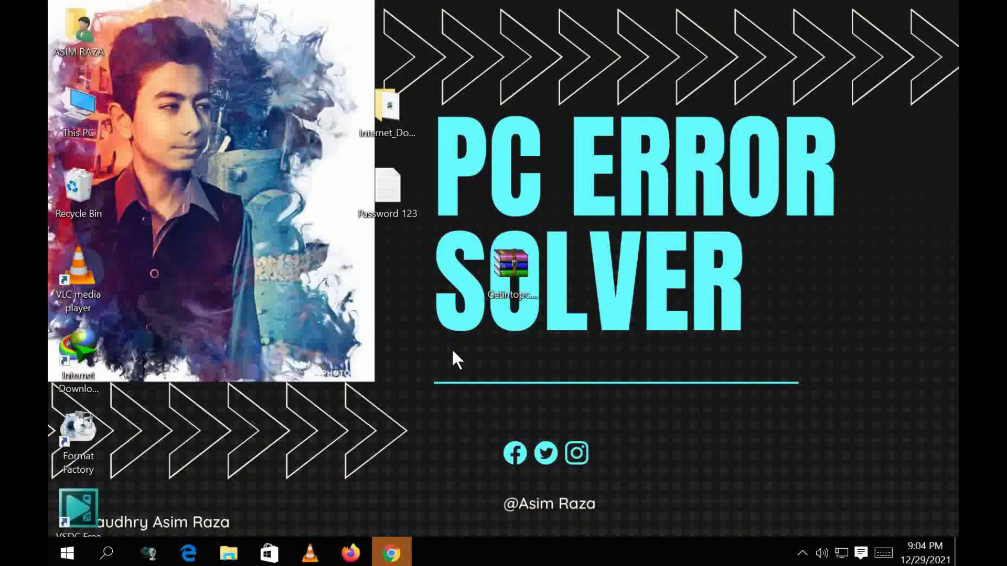
Switch to Chrome, open YouTube in a new tab, and start then pause the RAMZAAN SPECIAL NAAT 2019 mix video.
key(alt+Tab)
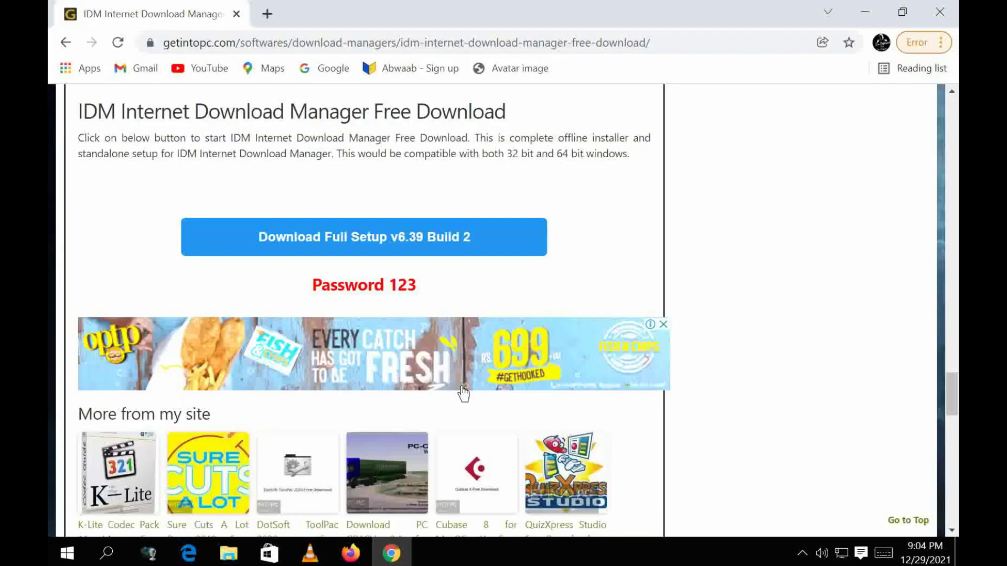
click(266, 13)
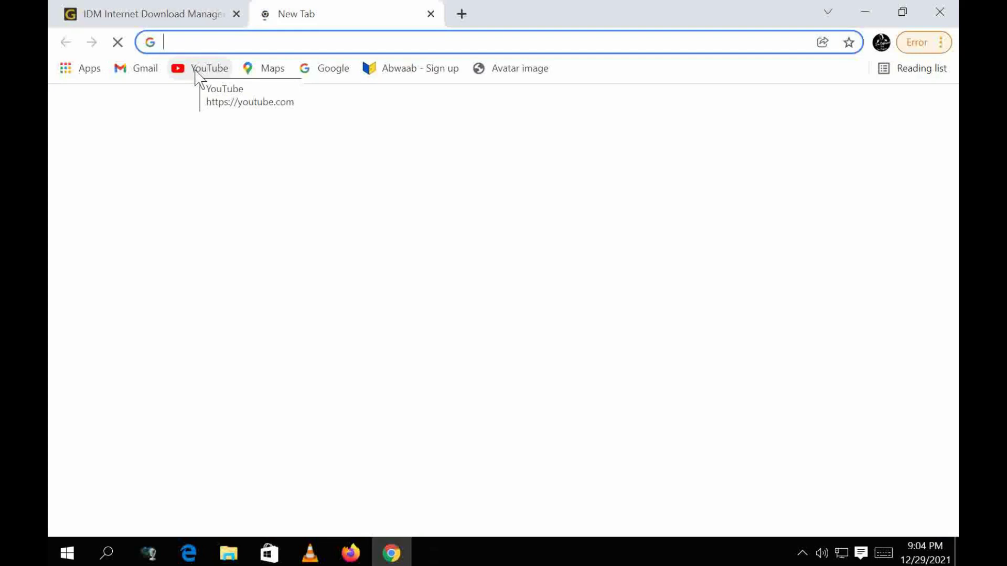
click(197, 70)
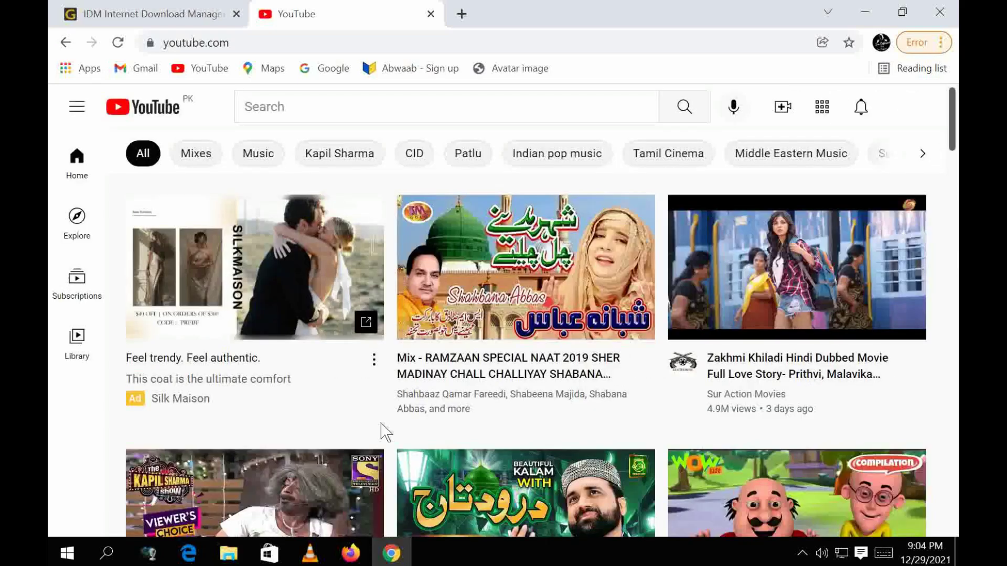
click(508, 421)
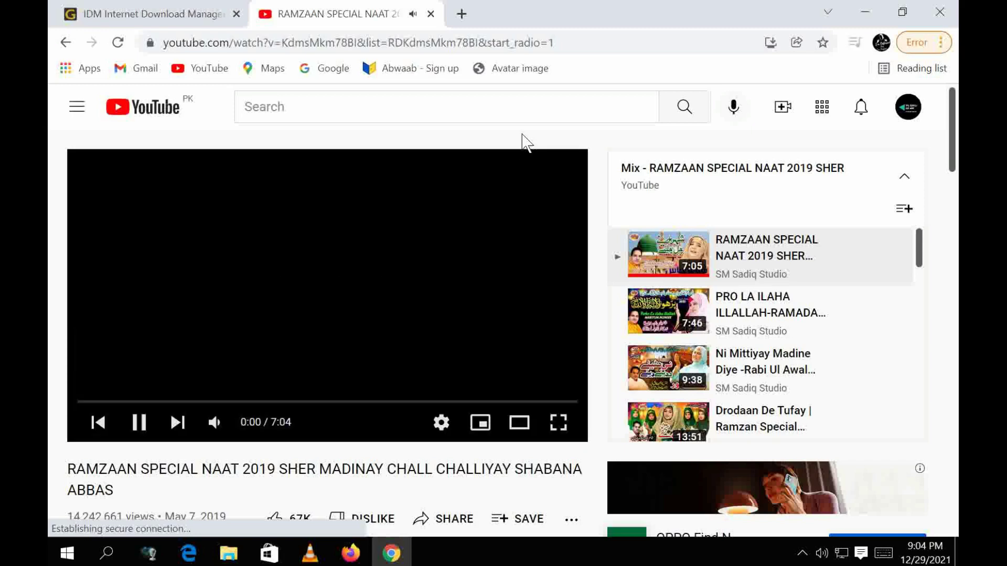
click(460, 278)
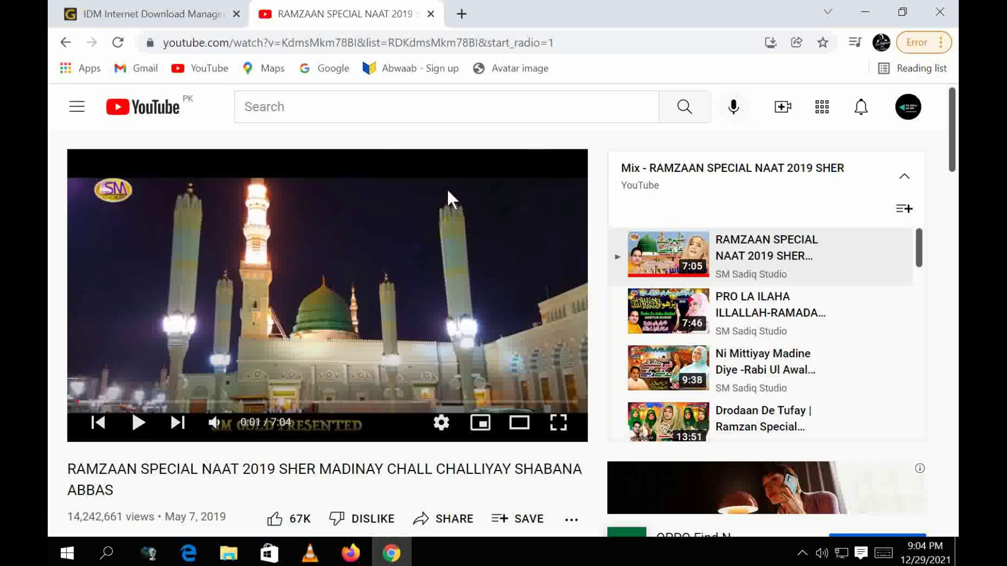
Open Chrome's Extensions page in a new tab and enable the IDM Integration Module.
click(462, 14)
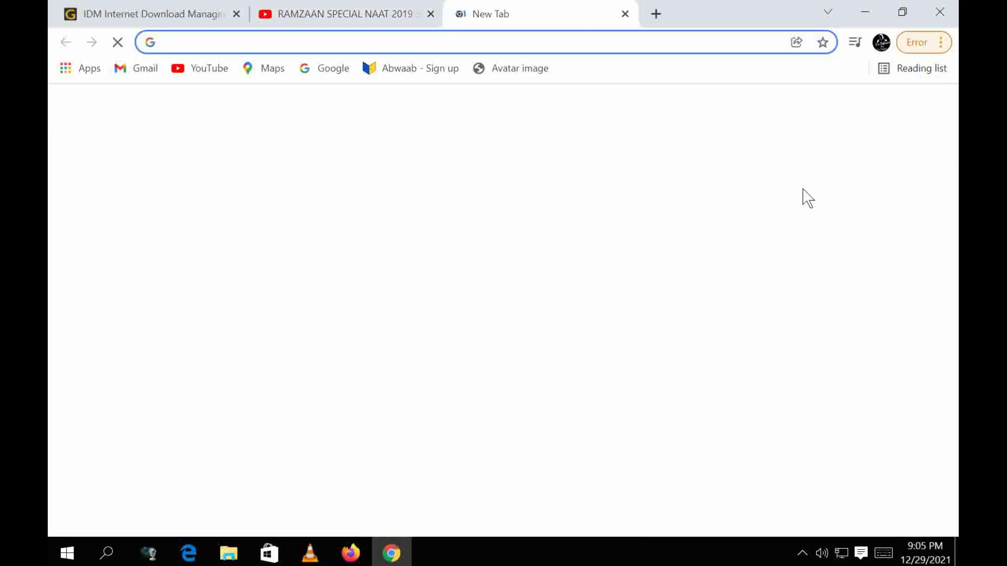
click(942, 43)
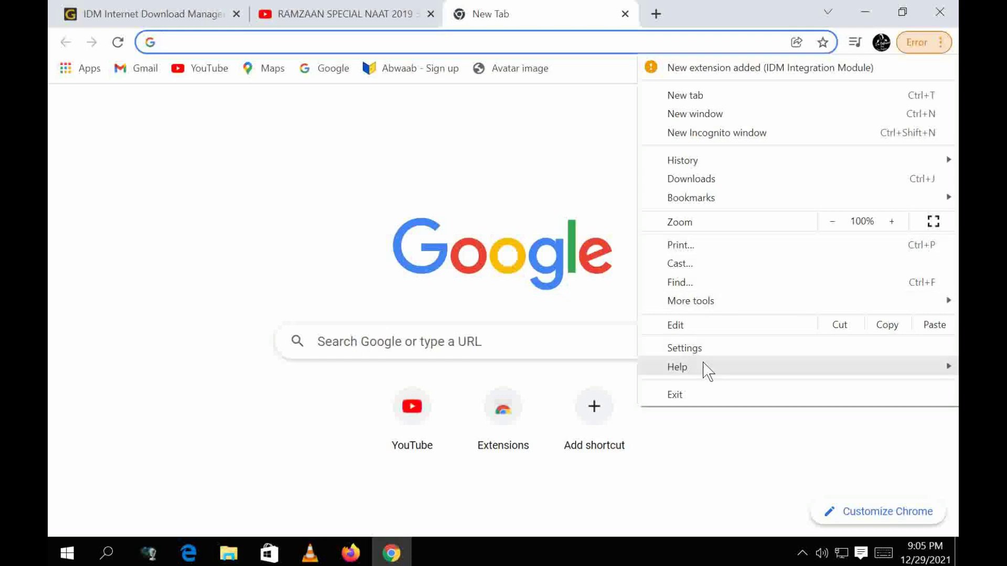
mouse_move(696, 315)
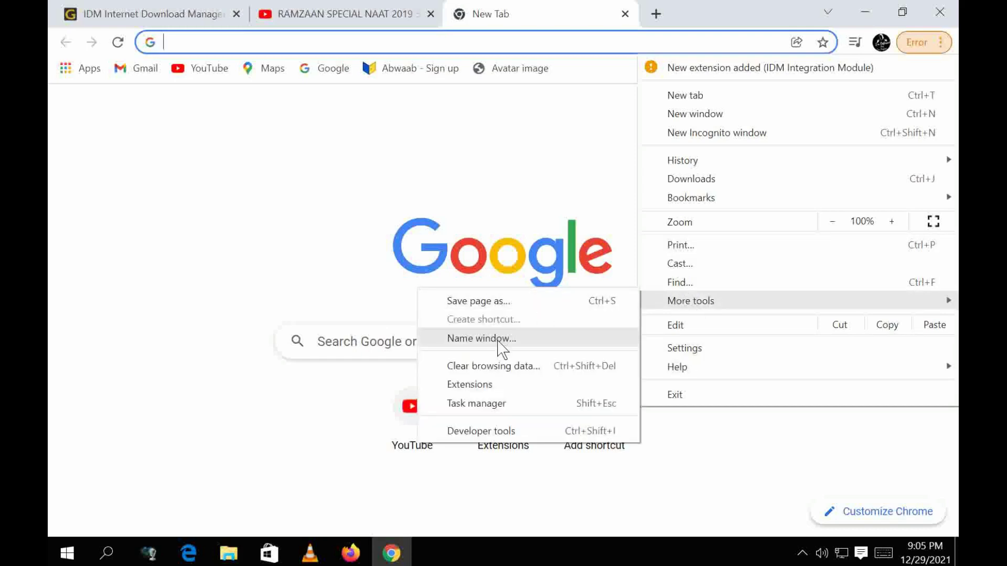
click(472, 388)
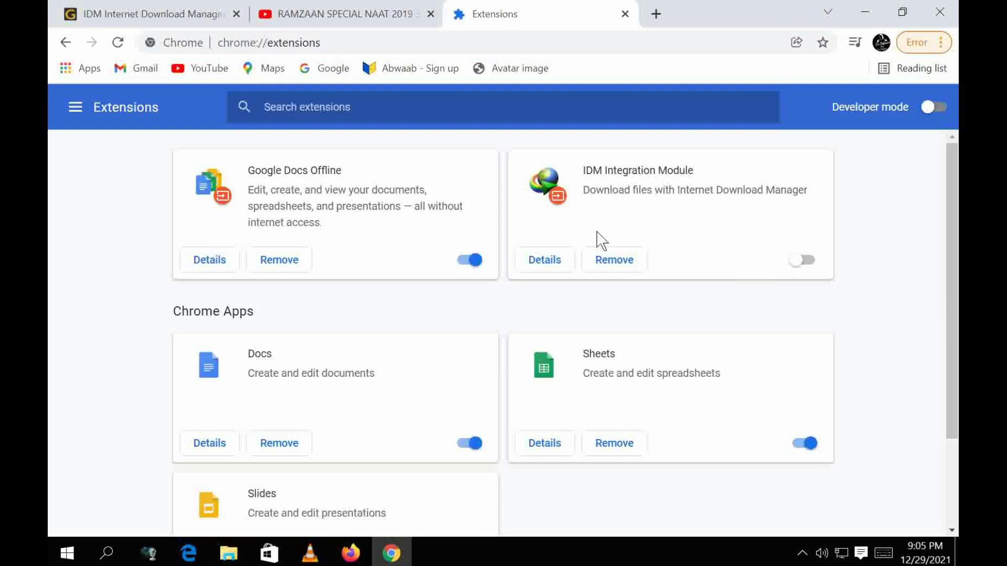
click(801, 261)
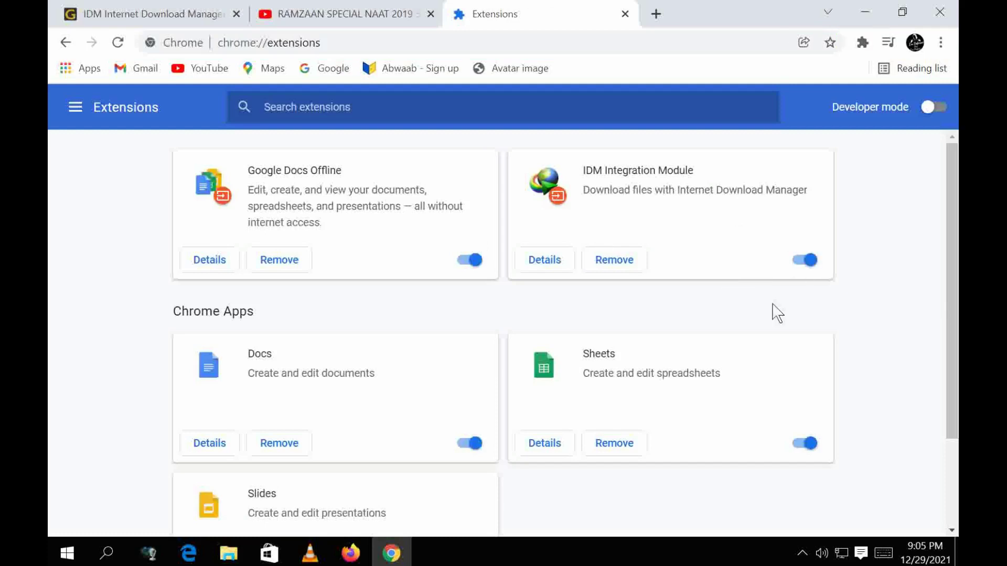